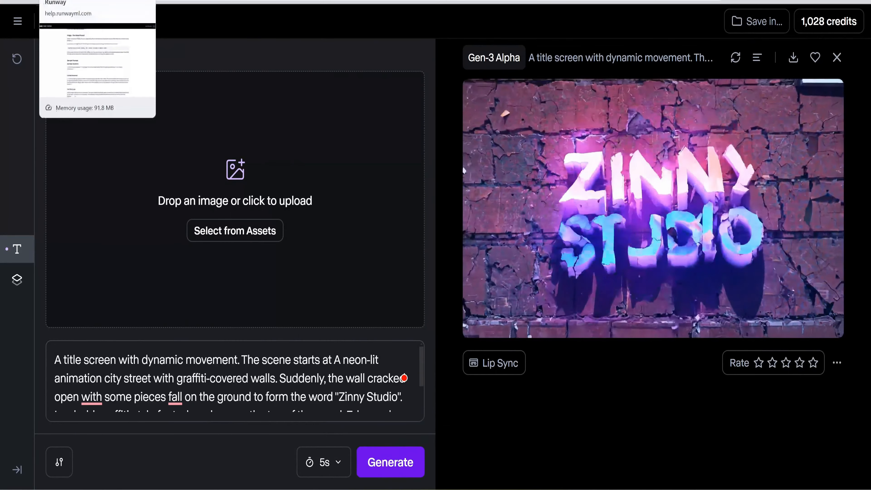
Step: Examine the Gen-3 Alpha Prompting Guide in the Runway Help Center, covering prompt structures and the camera style, motion and text style keywords
left_click(79, 1)
scroll(160, 236, "up", 10)
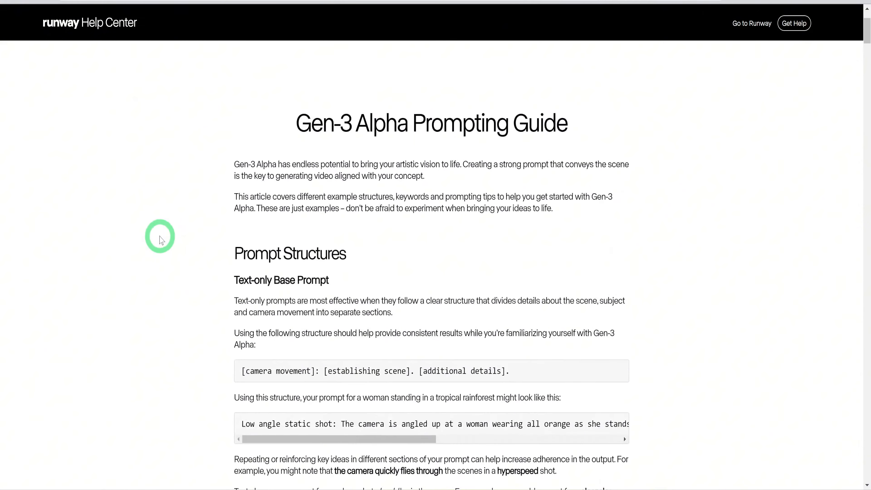
scroll(159, 236, "down", 10)
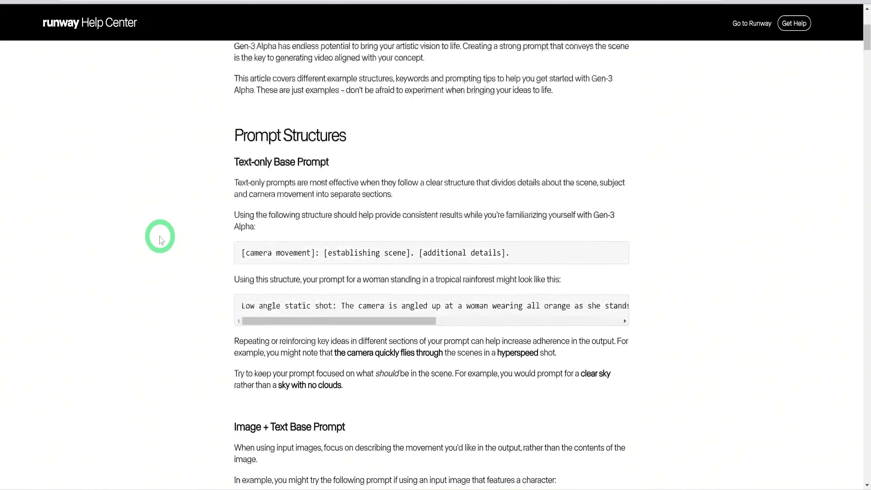
scroll(159, 237, "down", 20)
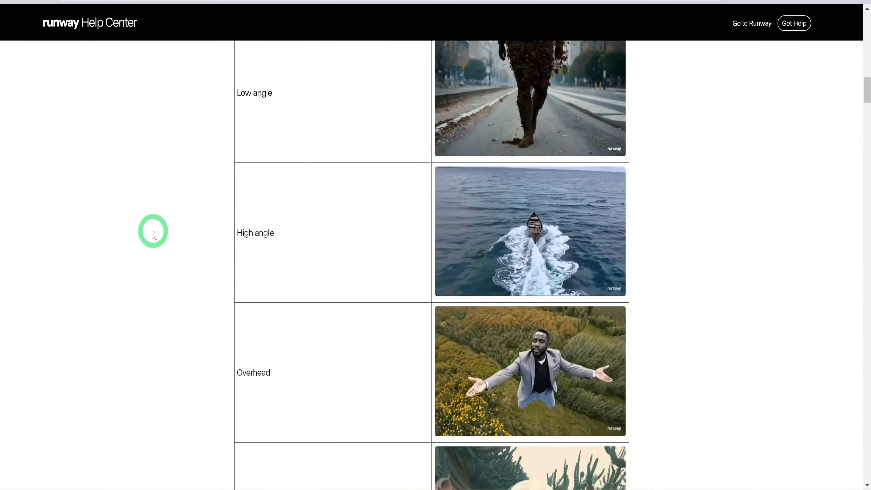
scroll(154, 233, "up", 3)
scroll(498, 269, "down", 20)
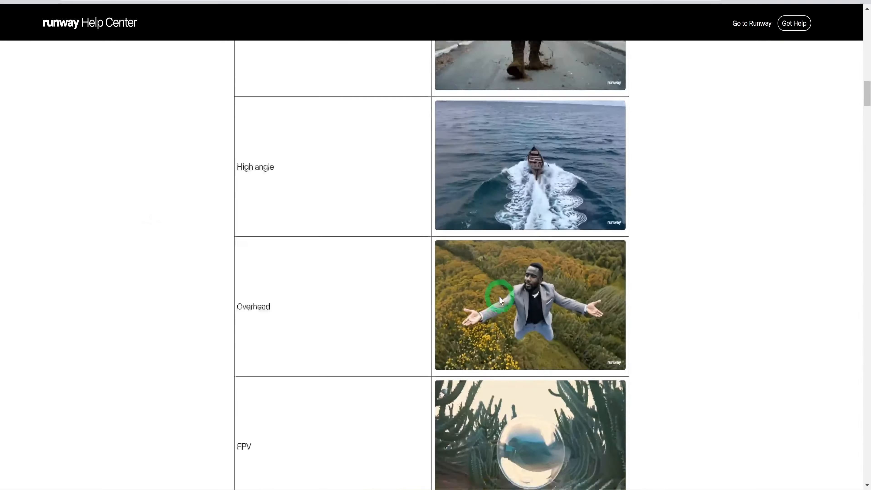
scroll(499, 315, "down", 20)
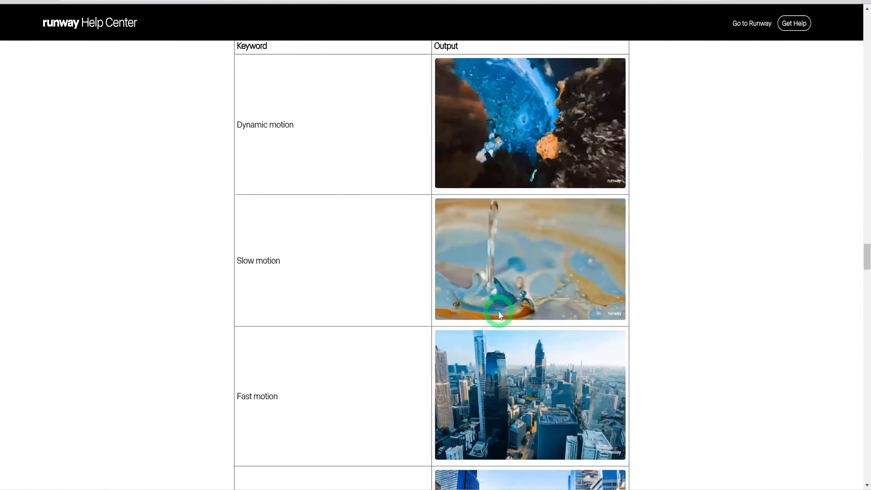
scroll(497, 300, "up", 4)
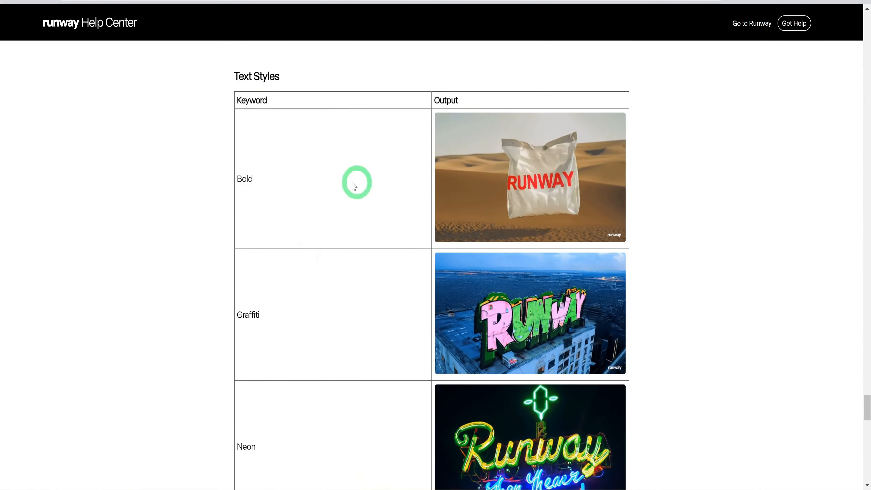
scroll(363, 331, "down", 6)
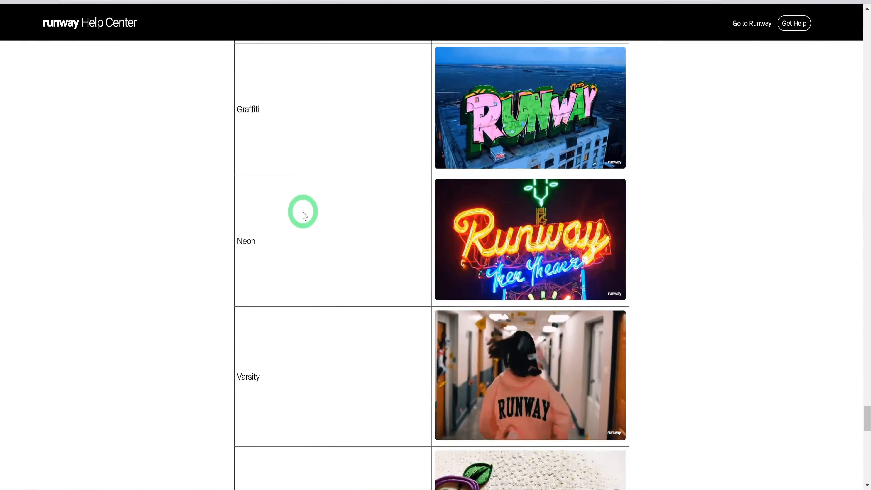
scroll(301, 212, "down", 6)
scroll(575, 288, "down", 2)
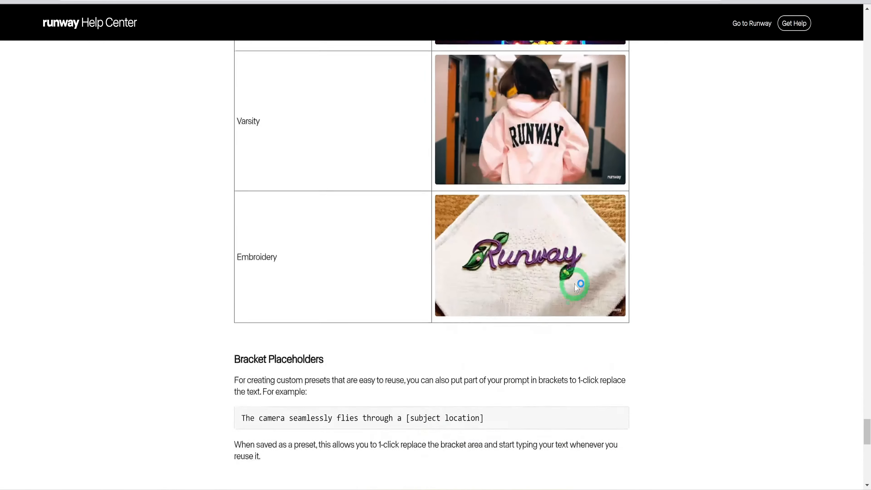
scroll(574, 280, "up", 20)
scroll(575, 277, "up", 20)
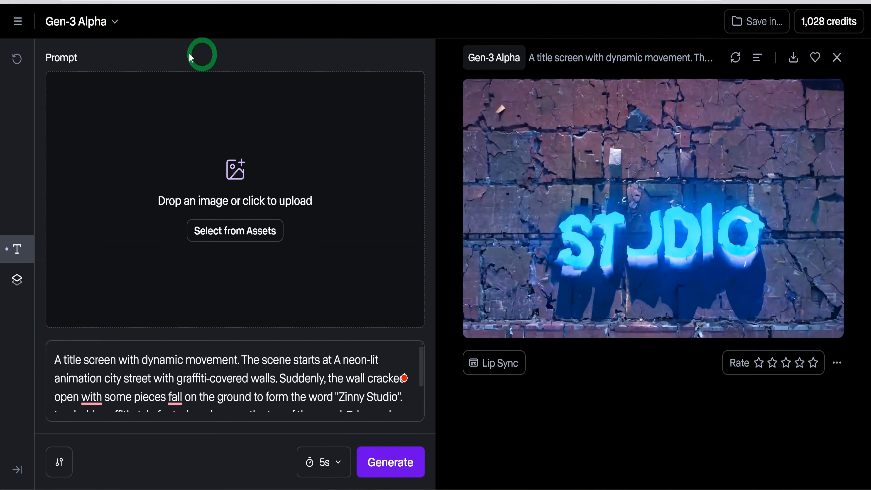
Step: Switch the Runway model to Gen-3 Alpha Turbo and load Pictures for video.png from the assets as the first frame
left_click(115, 23)
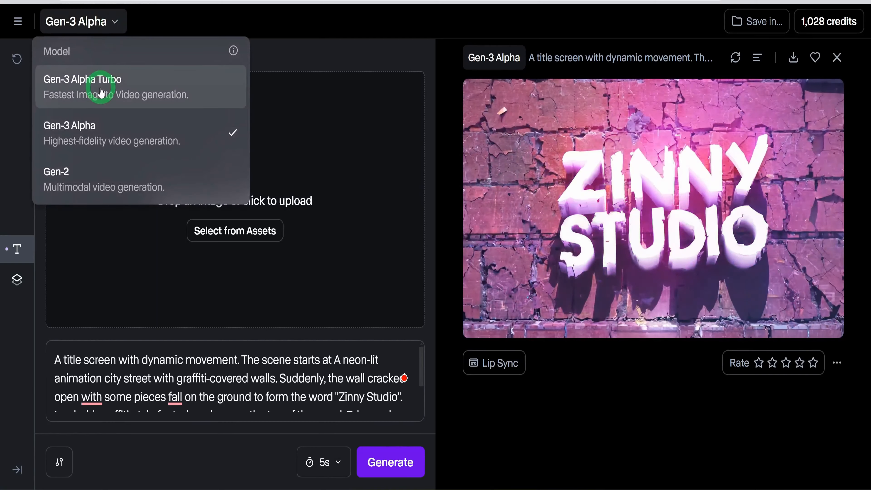
left_click(101, 93)
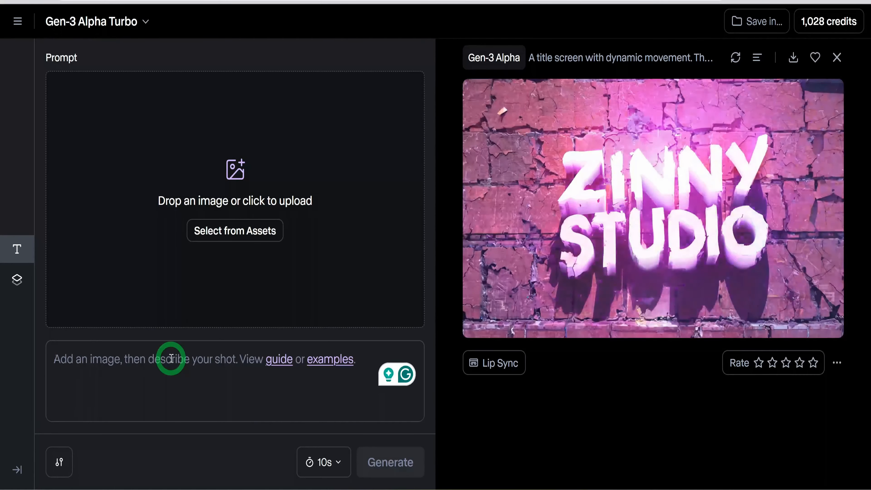
left_click(258, 237)
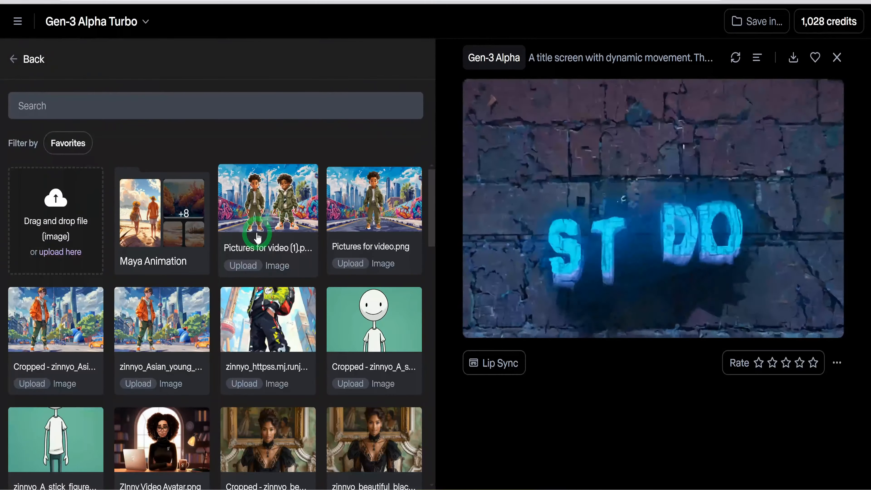
left_click(349, 204)
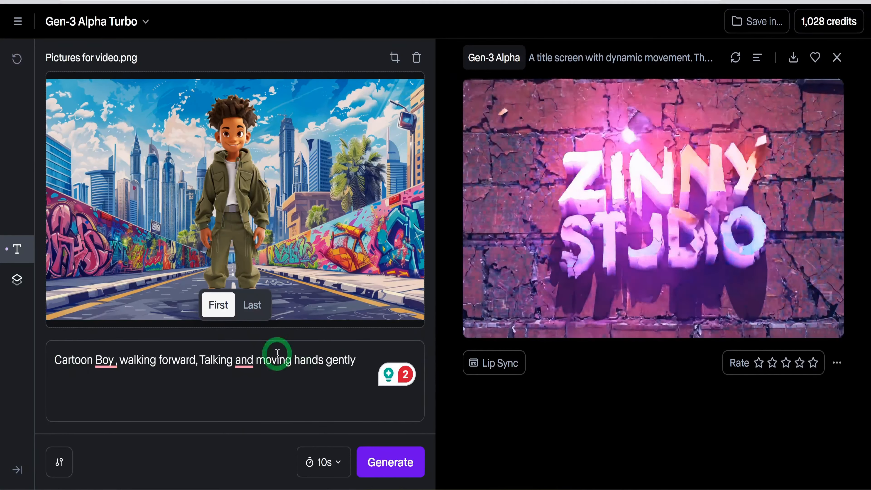
Step: Complete the prompt as "Cartoon Boy , walking forward, Talking, and moving hands gently" with the suggested comma, and set the duration to 10 seconds
left_click(246, 359)
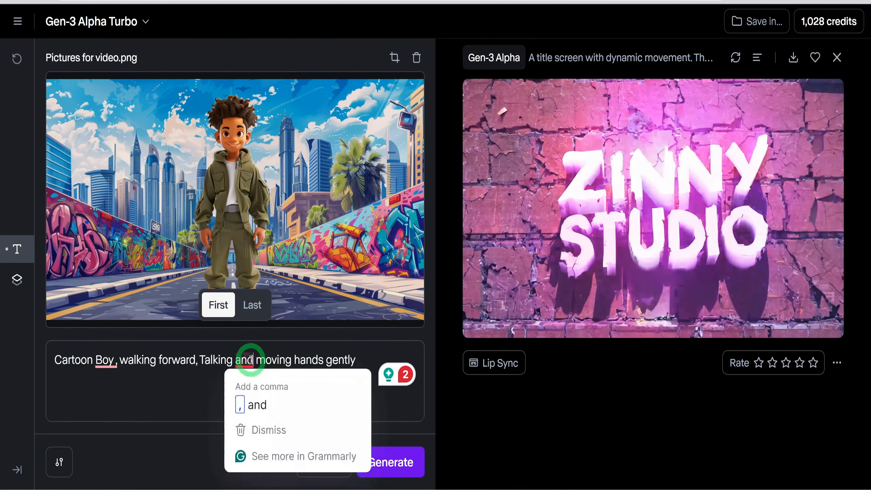
left_click(244, 399)
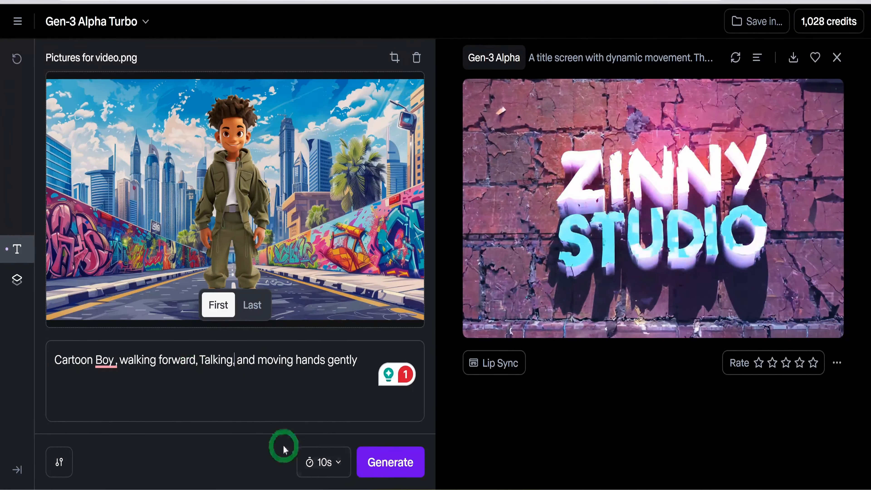
left_click(320, 461)
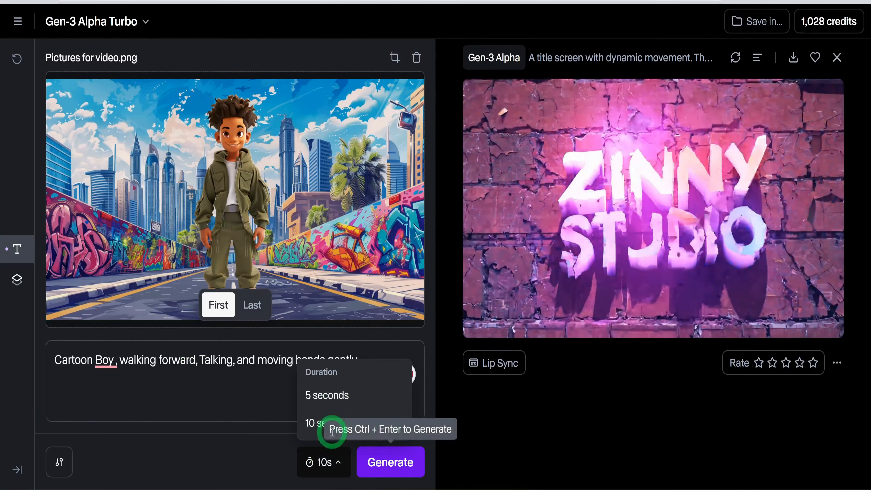
left_click(318, 425)
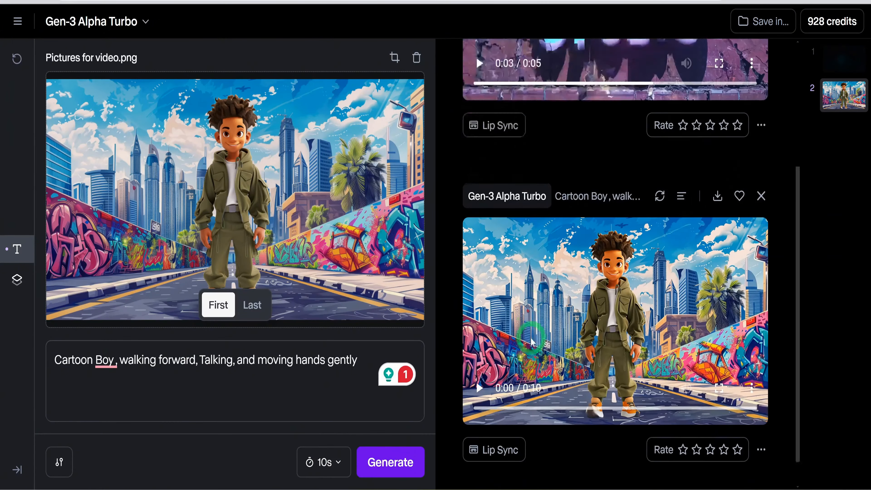
Step: Play the generated cartoon boy video and generate another one from the same image, prompt and duration
scroll(478, 360, "down", 1)
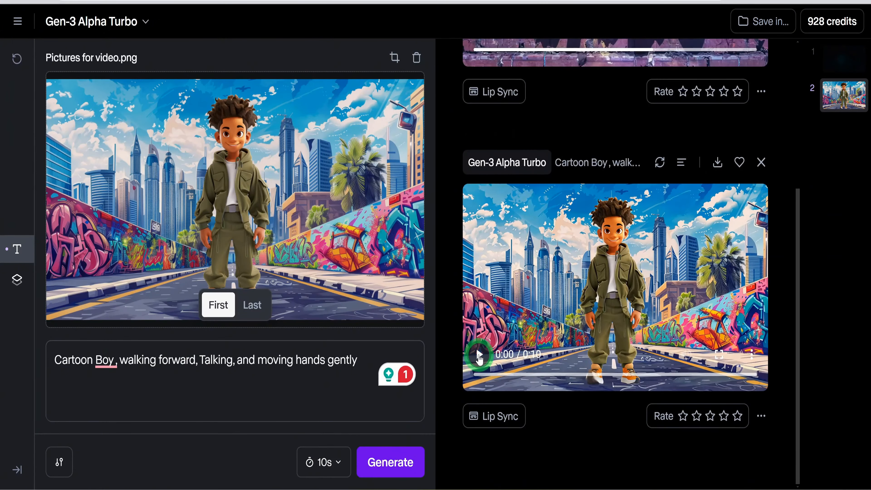
left_click(479, 355)
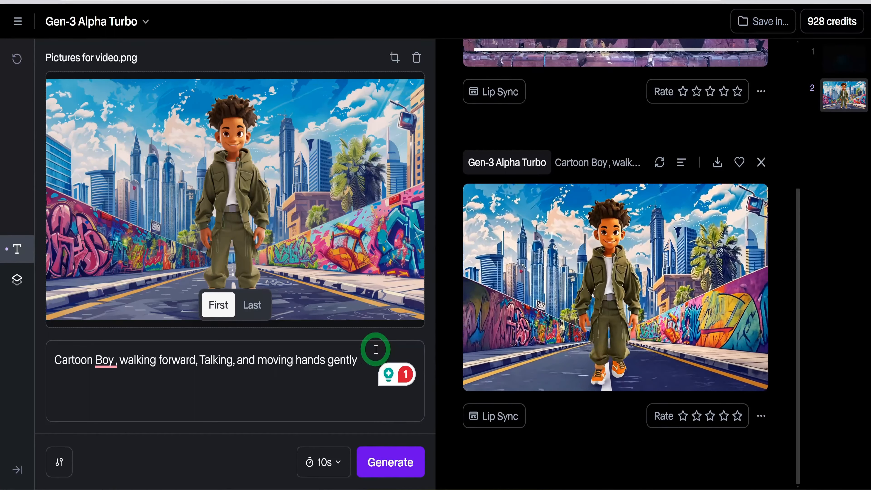
mouse_move(536, 352)
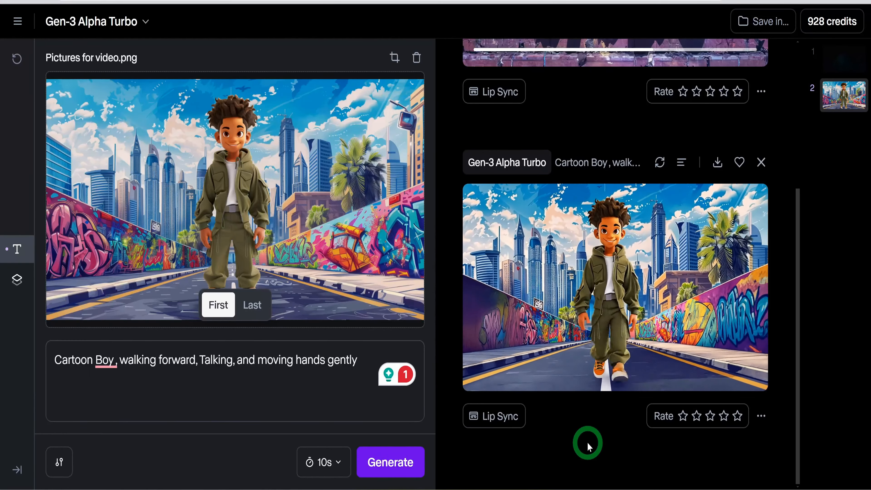
left_click(392, 466)
scroll(605, 352, "down", 4)
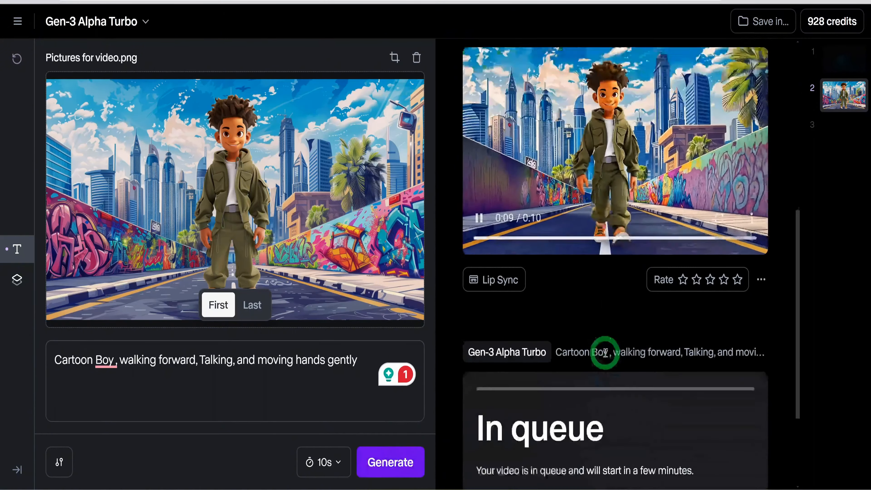
Step: Start a lip sync for the first cartoon boy video with the script "If you're wondering who I am, I'm Zac, part of The Zinny Studio team."
scroll(605, 352, "up", 5)
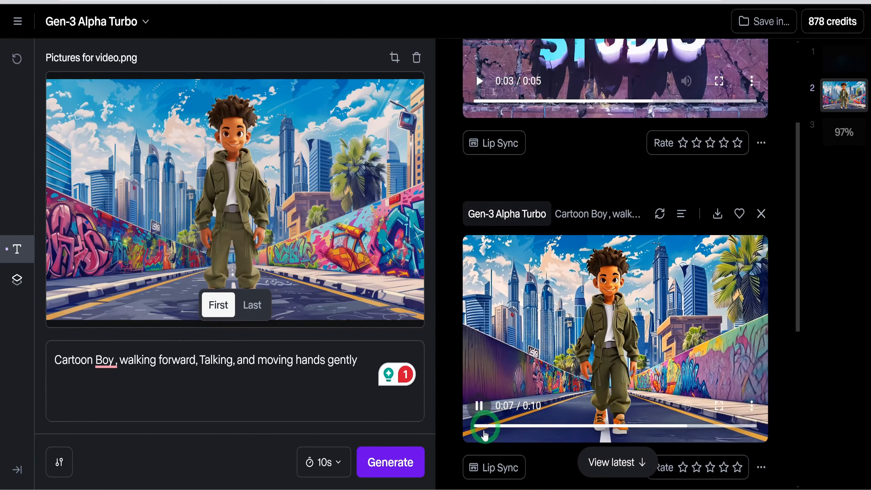
left_click(498, 468)
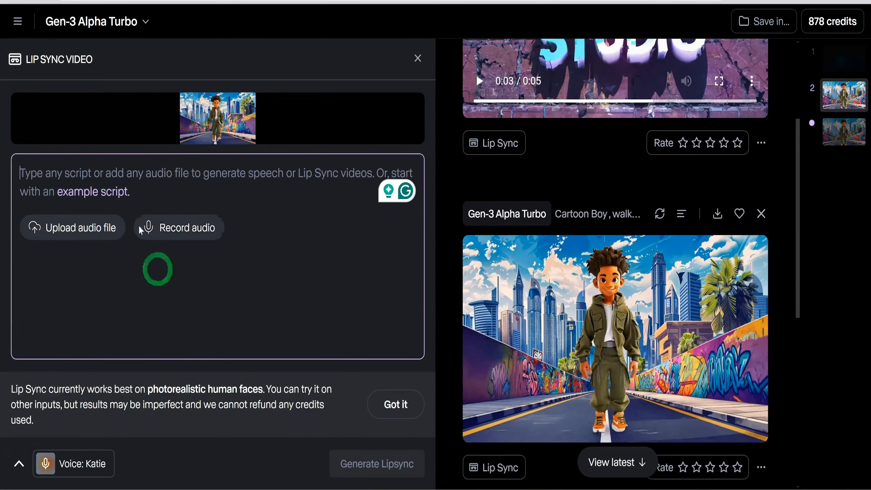
left_click(69, 174)
type("If you're wondering who I am, I'm Zac, part of The Zinny Studio team")
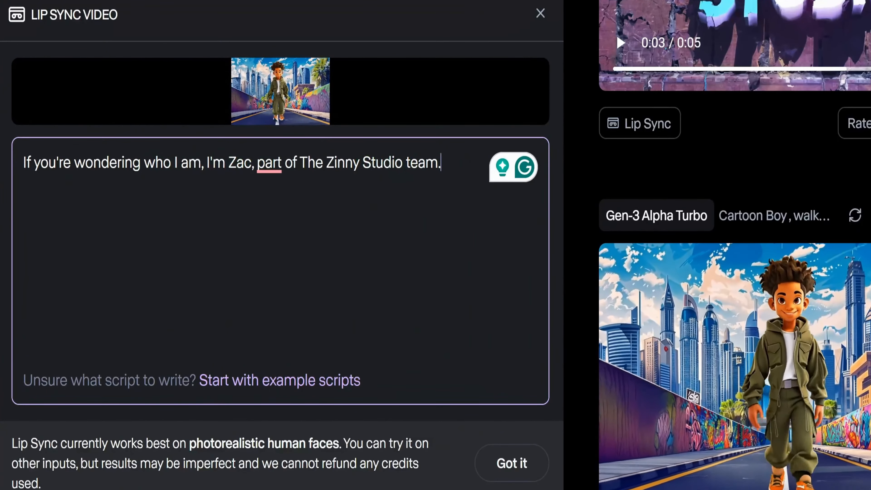
Step: Choose the Frank voice from the Young category and generate the lip sync video
left_click(2, 469)
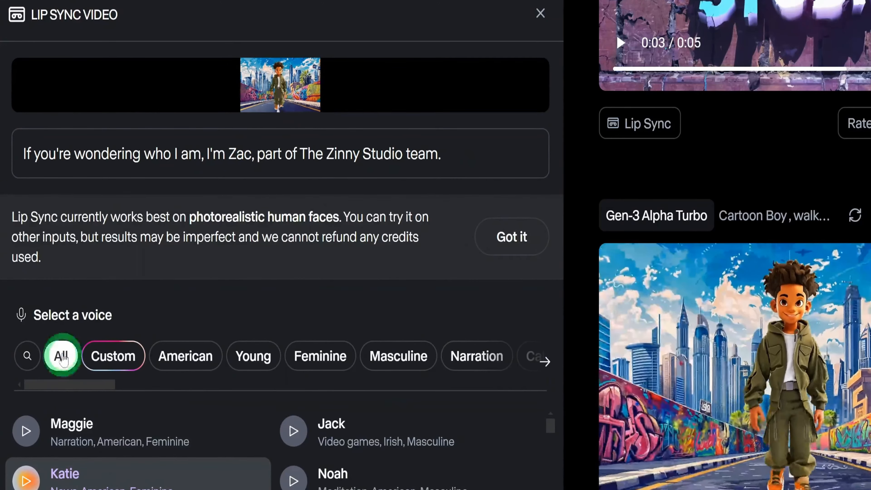
left_click(253, 357)
scroll(244, 427, "down", 2)
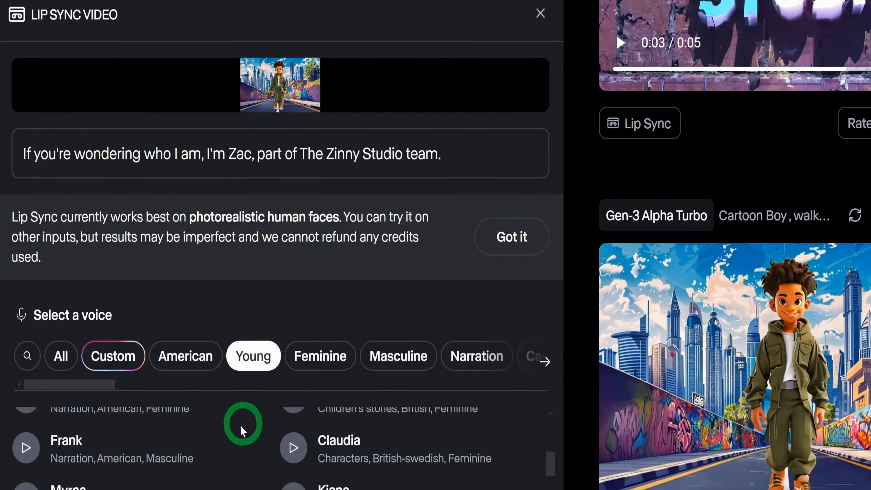
left_click(74, 458)
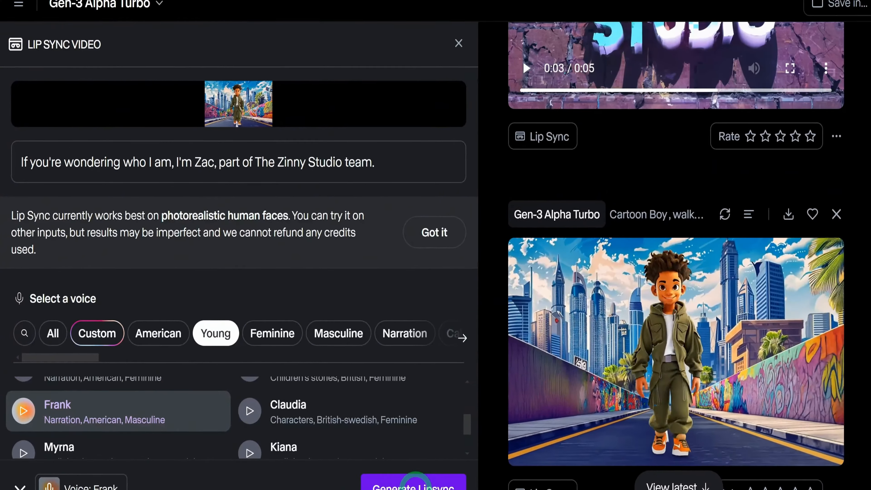
left_click(490, 489)
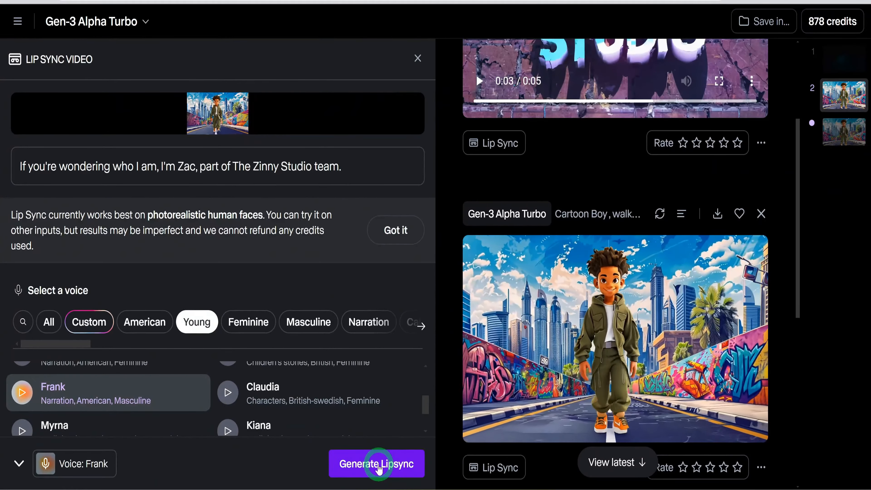
Step: Review the Lip Sync video made with the Frank voice alongside the second cartoon boy clip
scroll(629, 393, "down", 3)
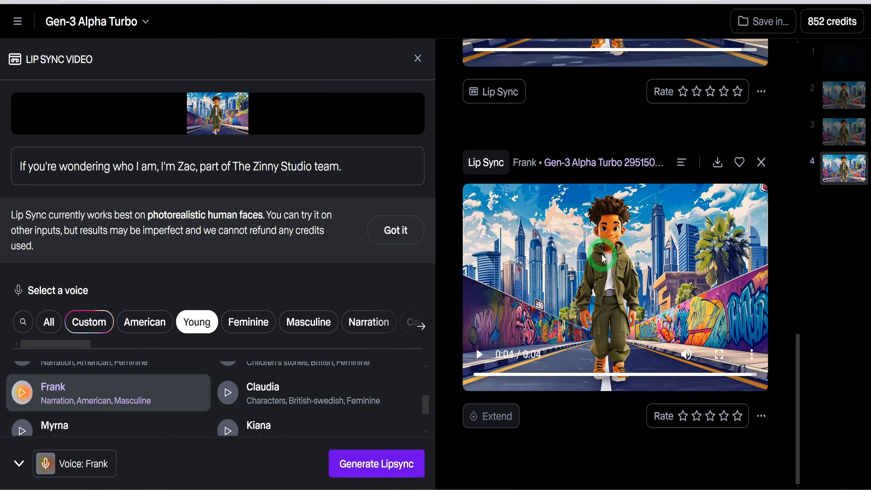
scroll(660, 291, "up", 5)
scroll(660, 291, "down", 3)
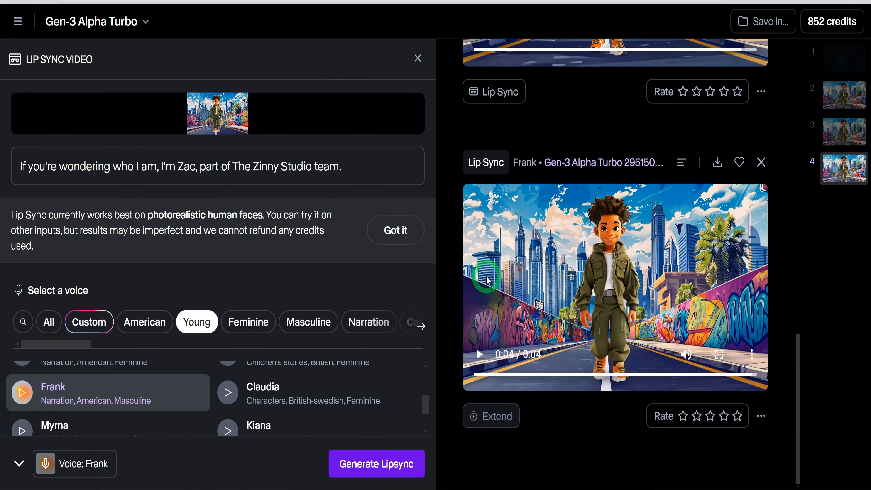
scroll(638, 321, "up", 3)
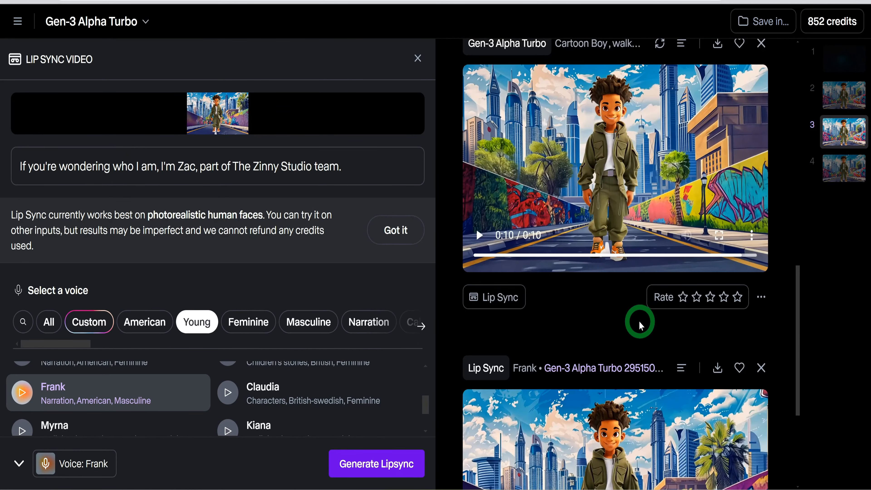
scroll(638, 340, "down", 3)
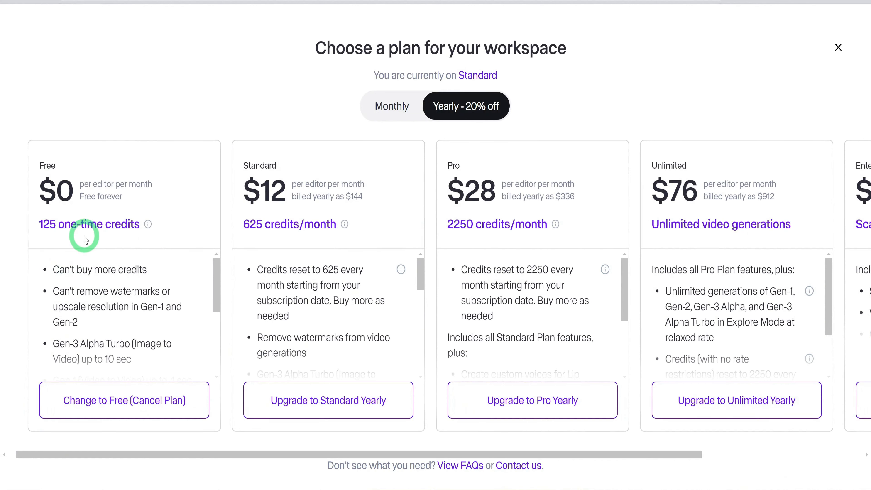
Step: Show the monthly prices of the workspace plans and compare them across the whole range
left_click(390, 109)
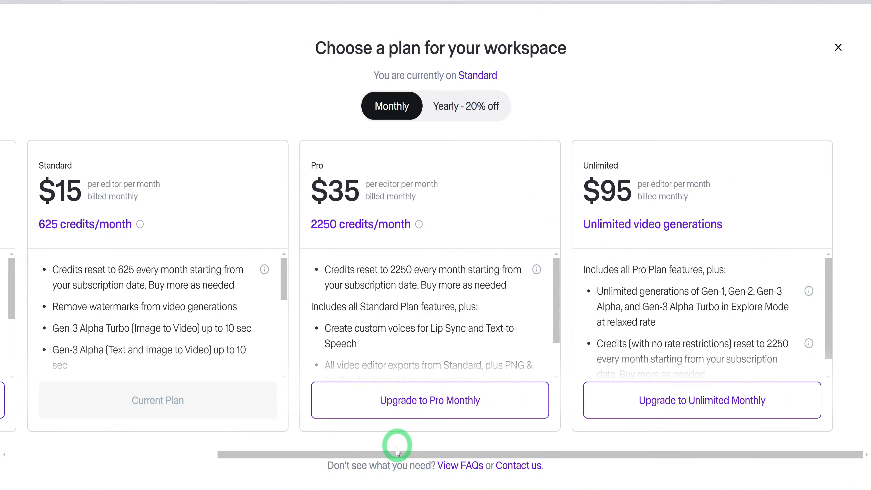
left_click_drag(396, 453, 217, 445)
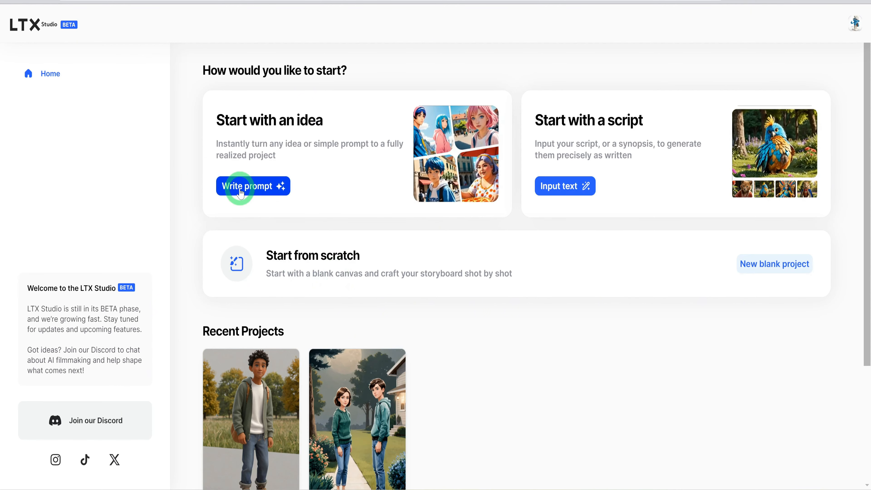
Step: Start a project from an idea with the Reaching for the Stars synopsis about young Jake, trim the heading text above it, and continue
left_click(240, 188)
key("ctrl+v")
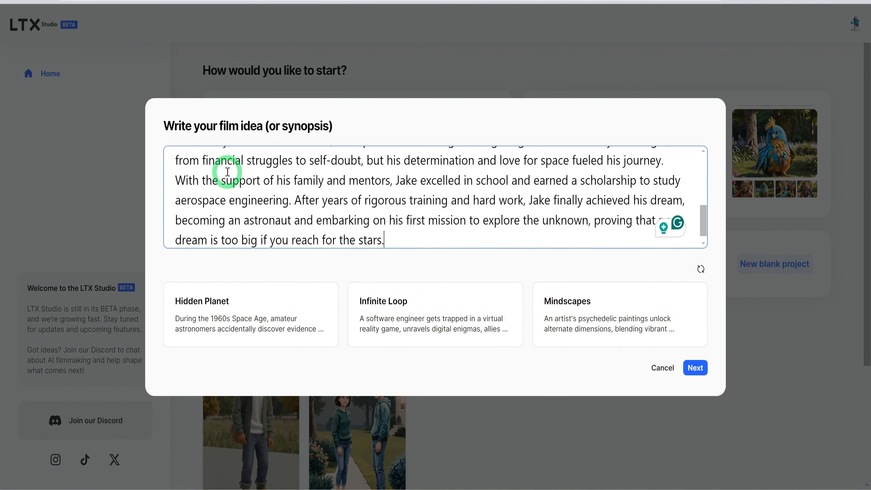
scroll(293, 208, "up", 5)
scroll(298, 212, "down", 2)
scroll(296, 211, "up", 1)
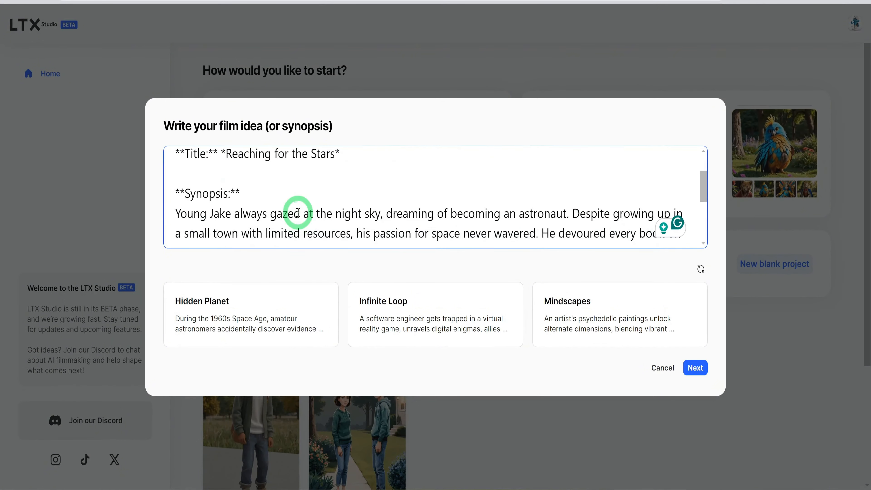
left_click_drag(249, 189, 138, 117)
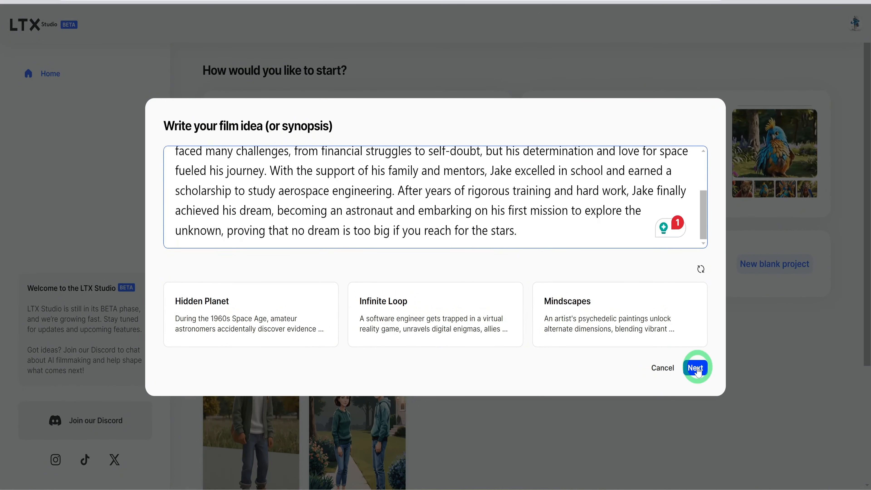
left_click(694, 367)
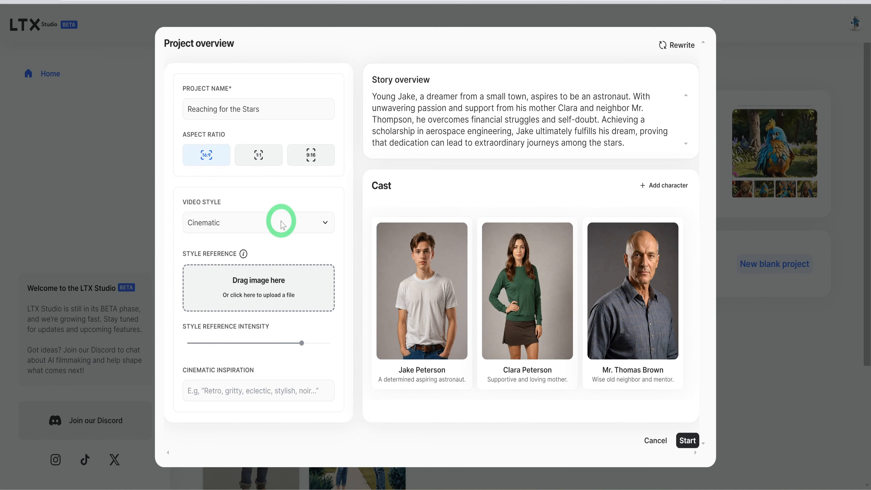
Step: Set the video style to Comic book and add the gonna_eat_me_Adriels_game image as the style reference
left_click(280, 222)
mouse_move(331, 248)
left_mouse_down()
mouse_move(332, 344)
mouse_move(331, 254)
left_mouse_up()
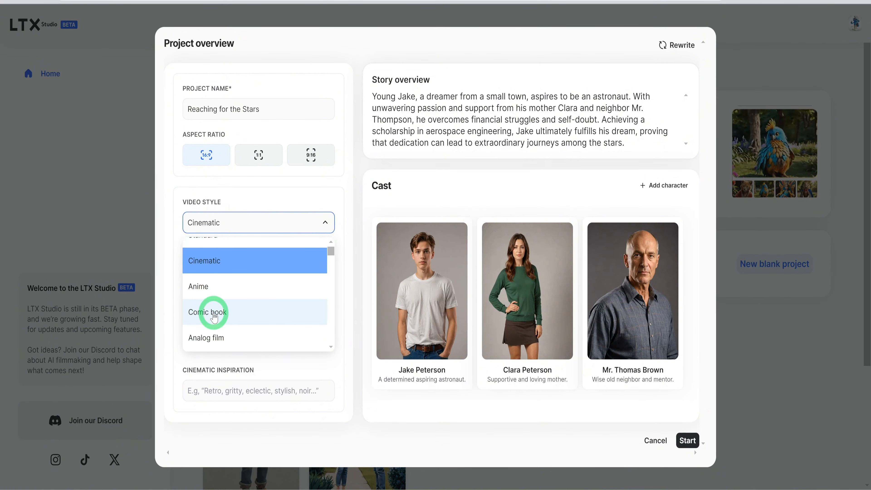
left_click(199, 310)
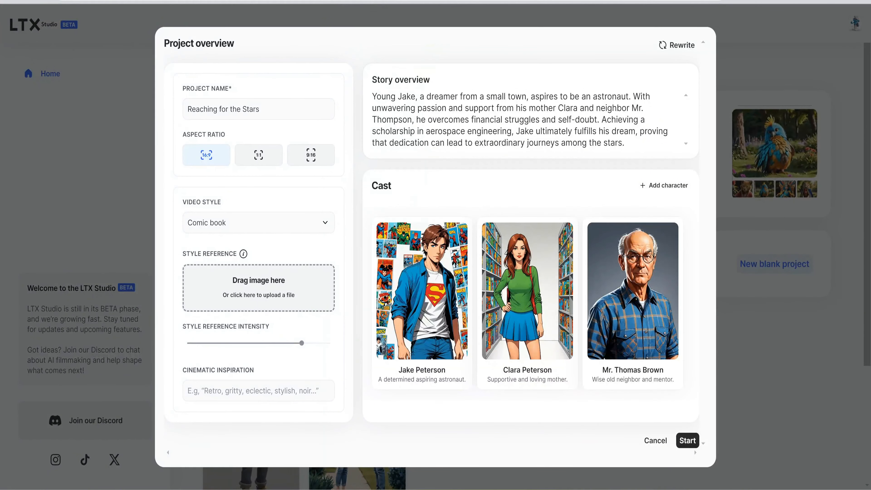
left_click_drag(289, 365, 286, 296)
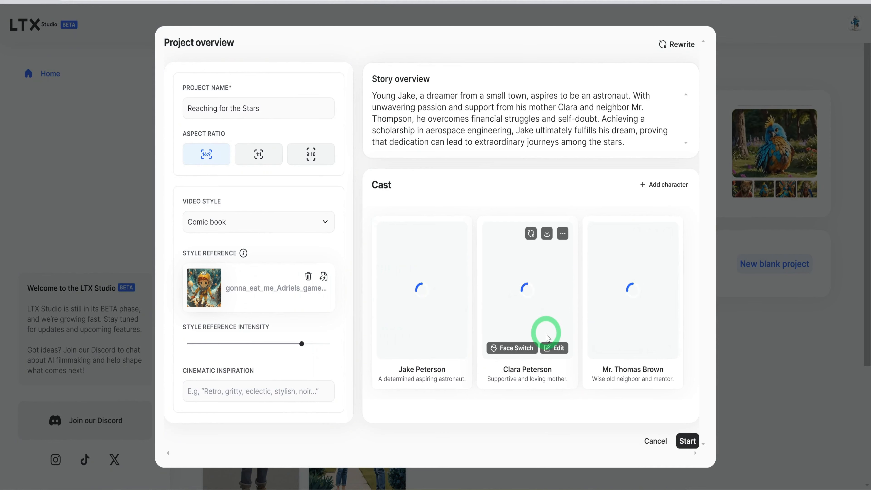
left_click(207, 291)
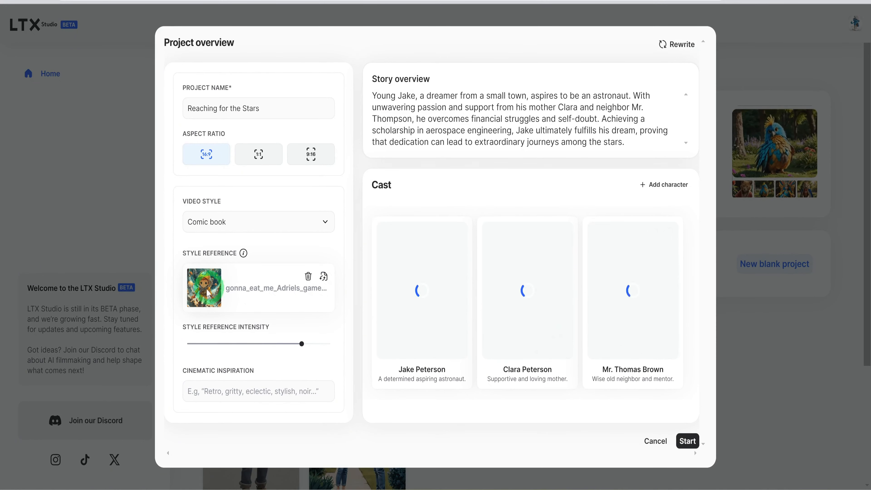
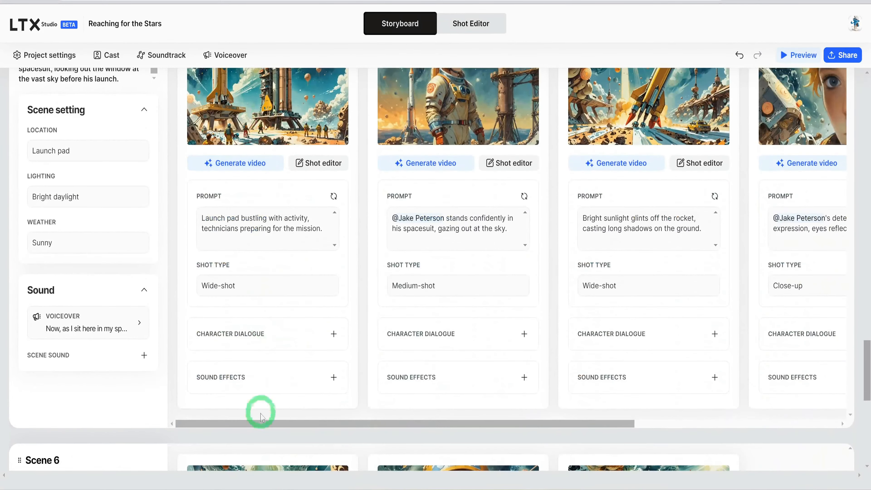
Step: Switch the project's voiceover from character to narrator, browse the available voices, and apply the Josh, deep voice
scroll(263, 411, "down", 10)
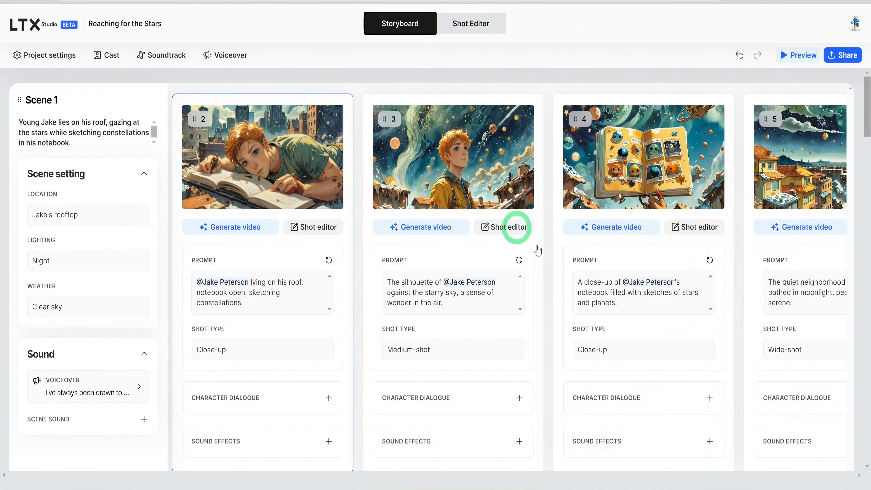
left_click(224, 57)
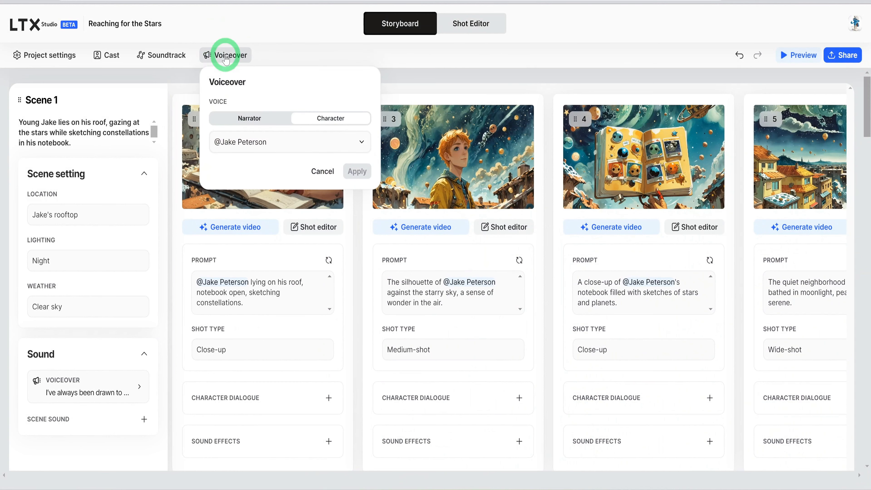
left_click(250, 119)
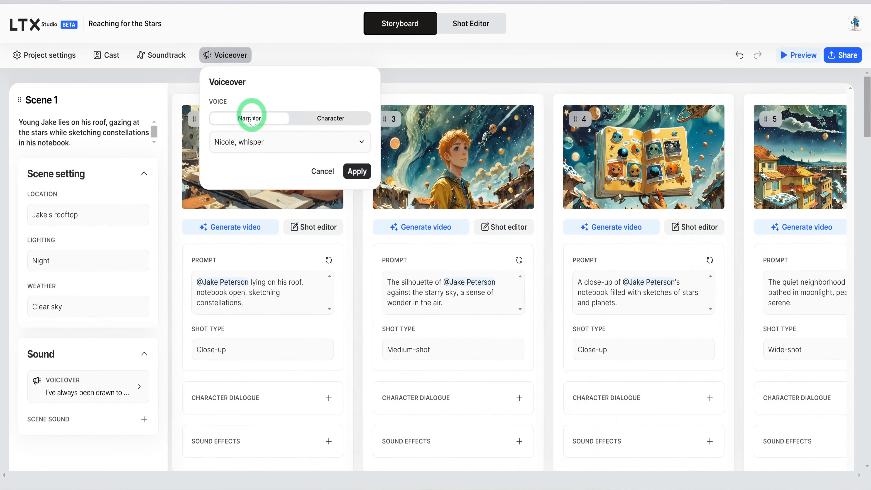
left_click(351, 144)
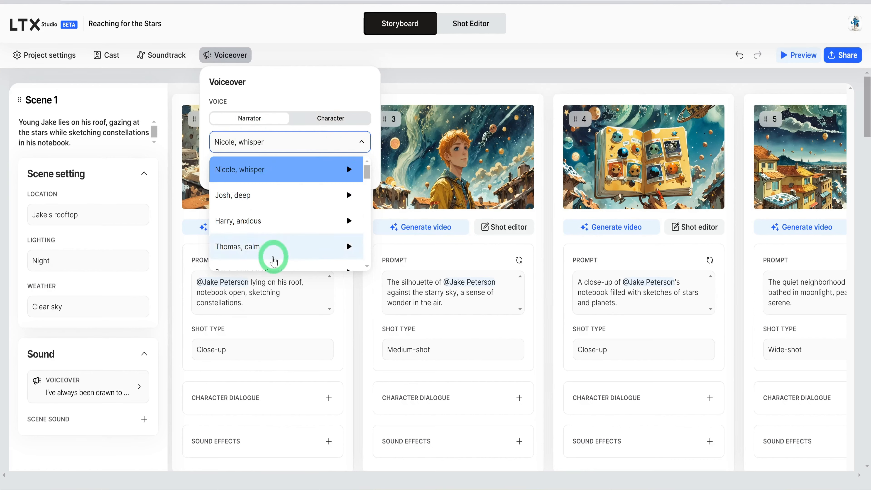
scroll(273, 253, "down", 2)
scroll(273, 258, "down", 5)
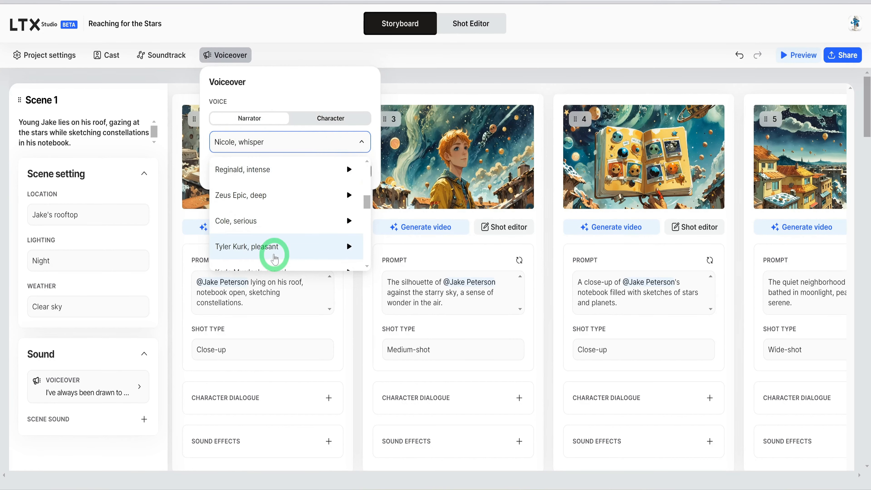
scroll(276, 254, "down", 2)
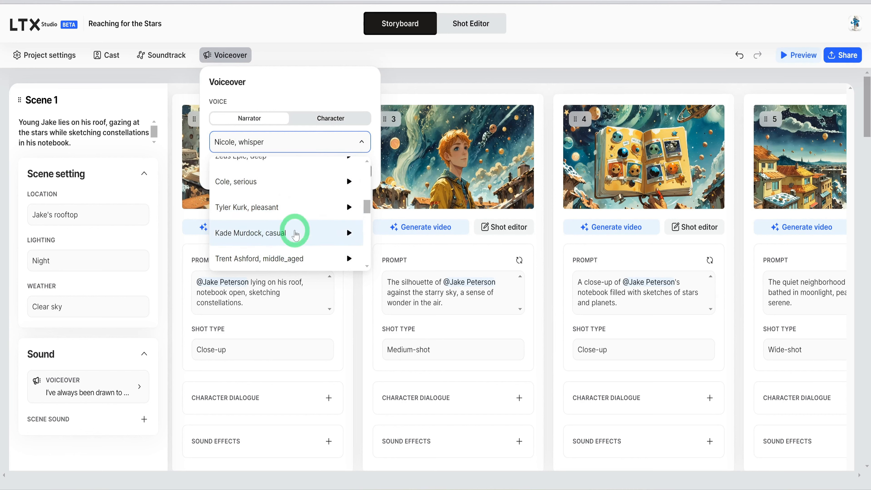
scroll(289, 232, "up", 10)
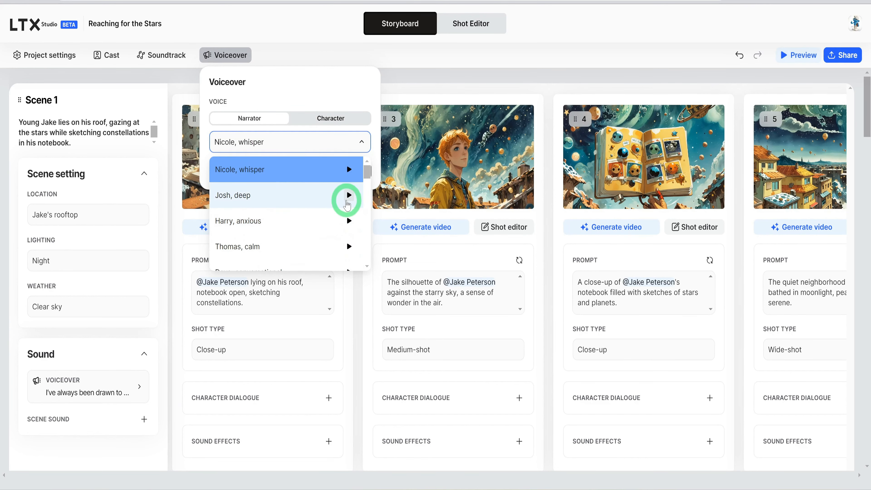
left_click(336, 202)
left_click(356, 171)
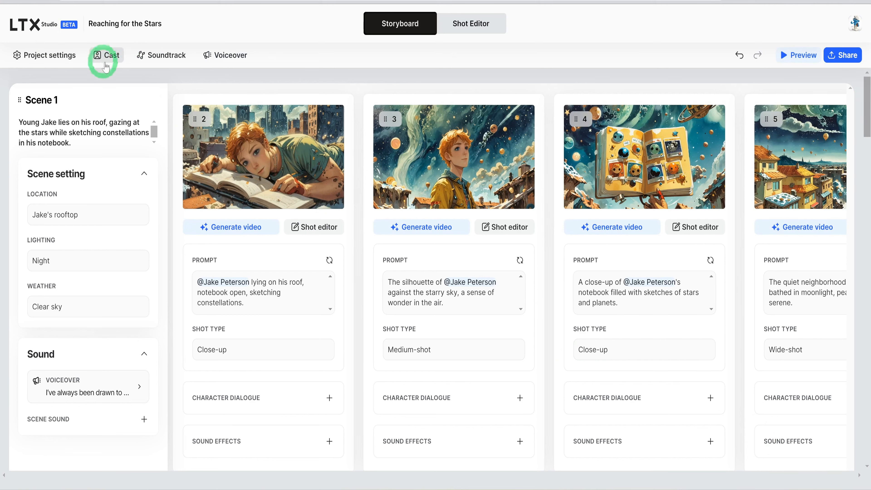
Step: Apply Road To The Adventure (Instrumental) as the project's soundtrack
left_click(157, 56)
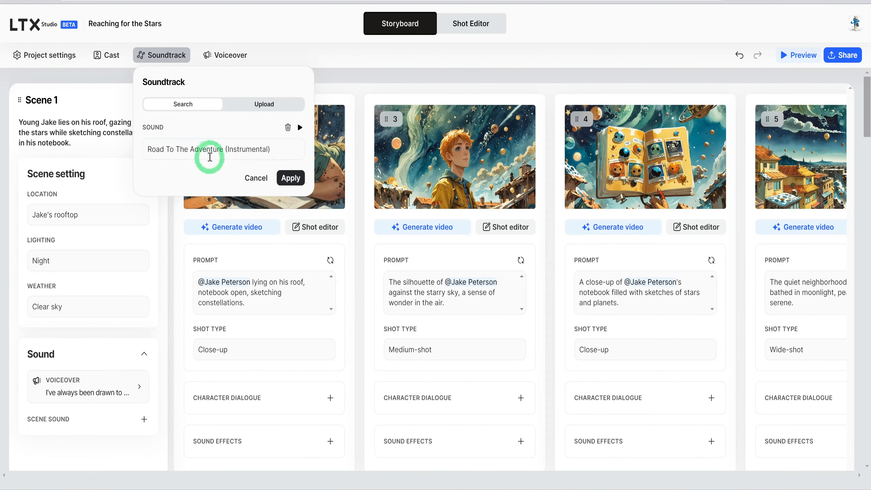
left_click(290, 177)
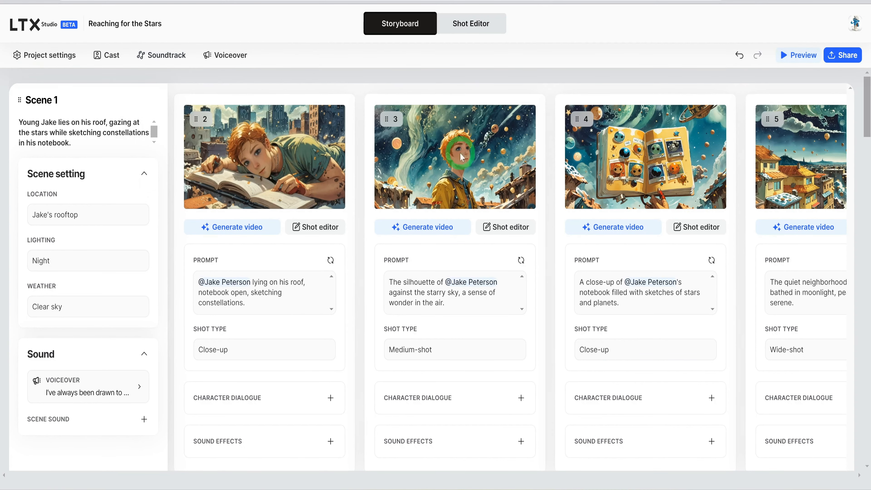
left_click(323, 83)
left_click(440, 303)
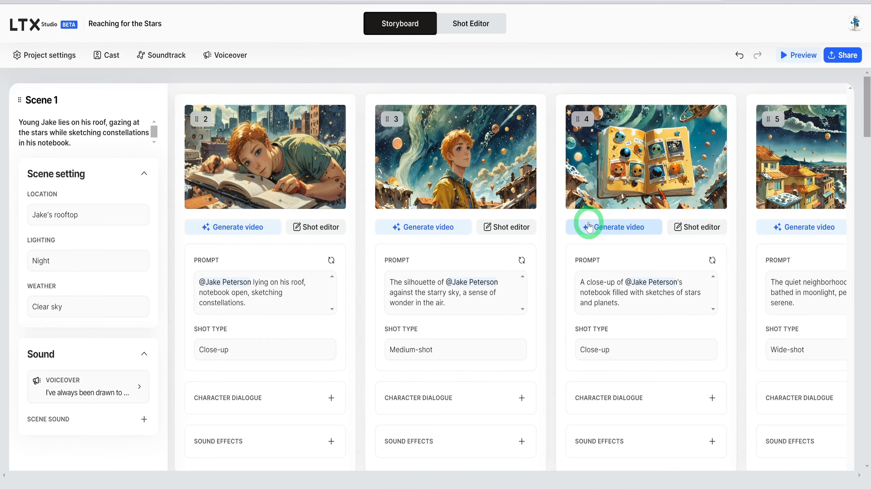
Step: Look over the storyboard scenes and open the project in presentation mode from the sharing options
scroll(587, 220, "down", 15)
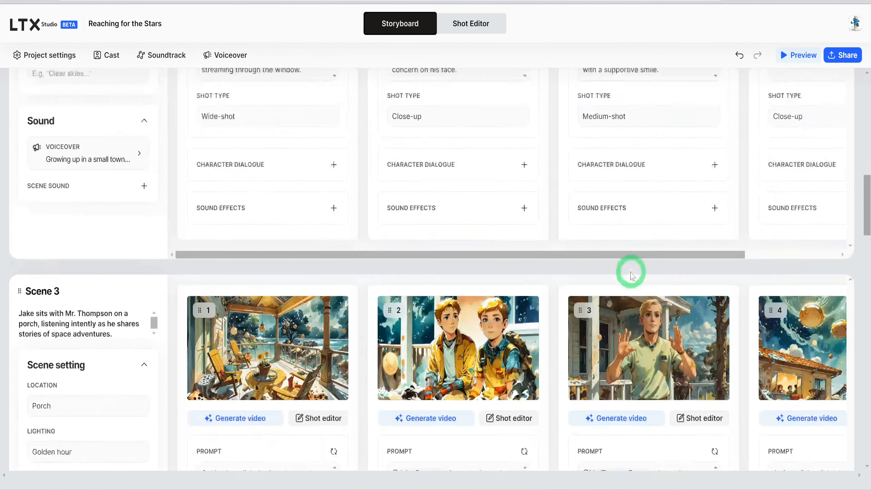
scroll(647, 289, "up", 20)
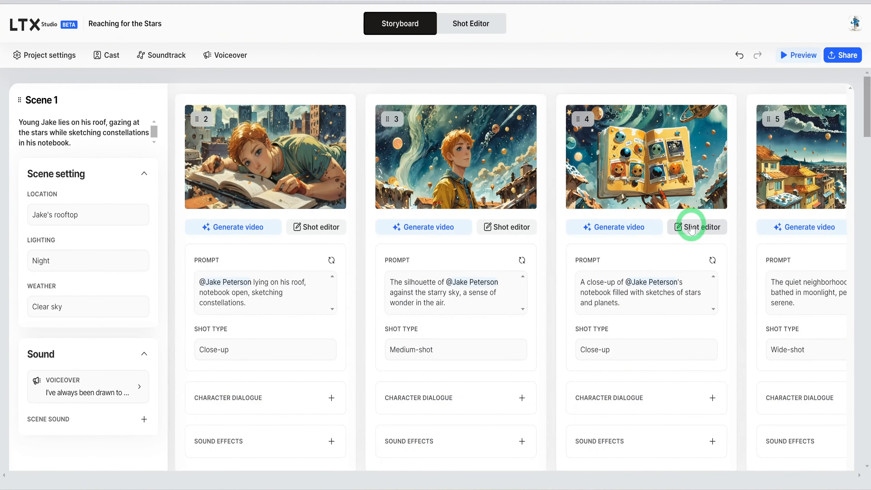
left_click(792, 57)
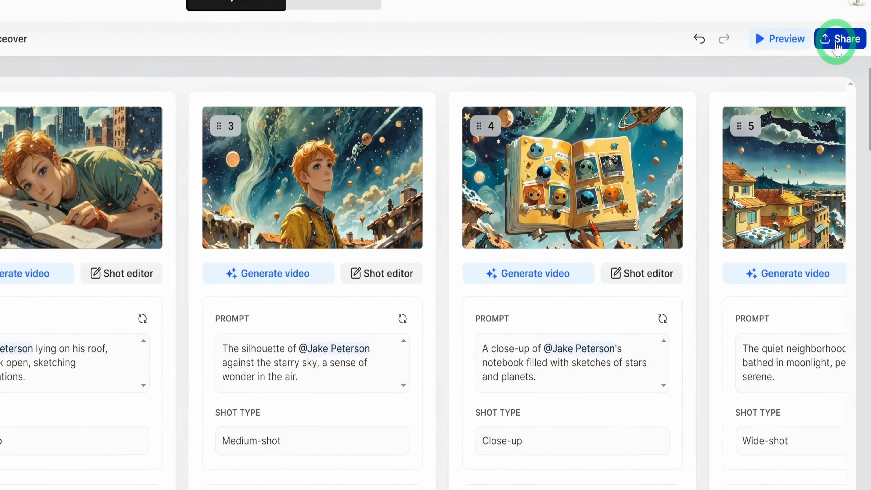
left_click(840, 57)
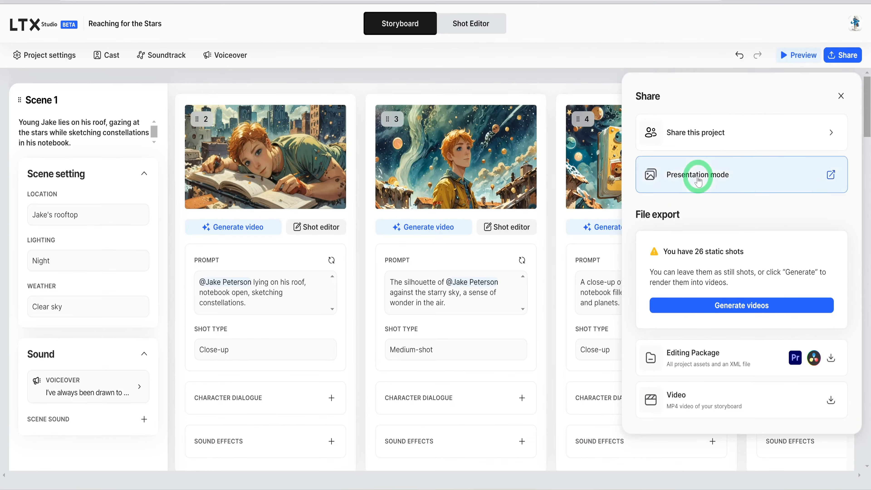
left_click(698, 204)
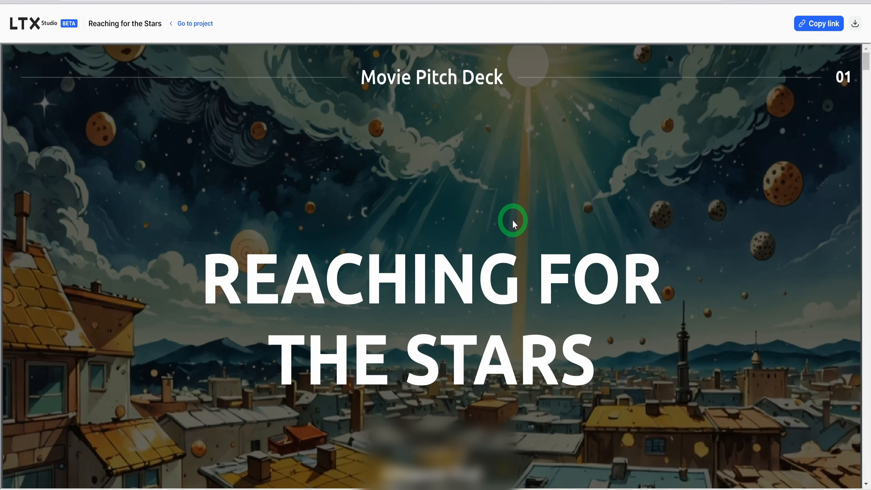
Step: Examine the movie pitch deck's title, character profiles, mood board images and color palette
scroll(512, 220, "down", 3)
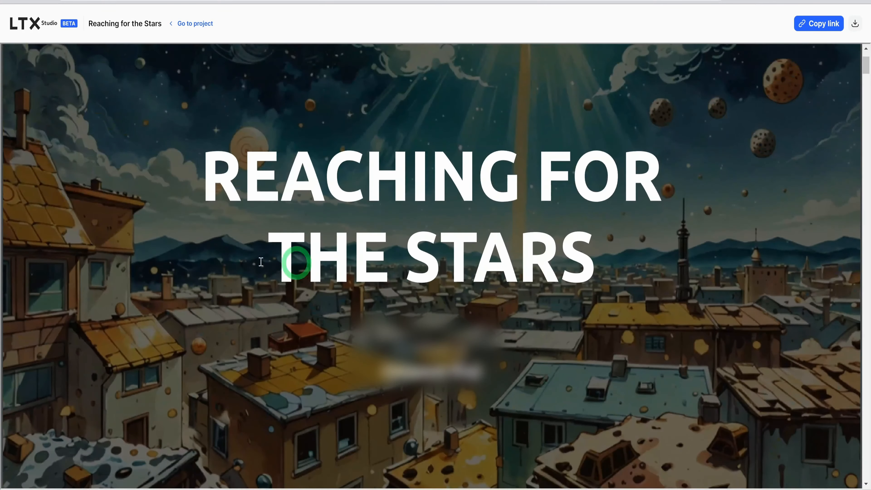
scroll(499, 291, "down", 10)
scroll(499, 291, "down", 5)
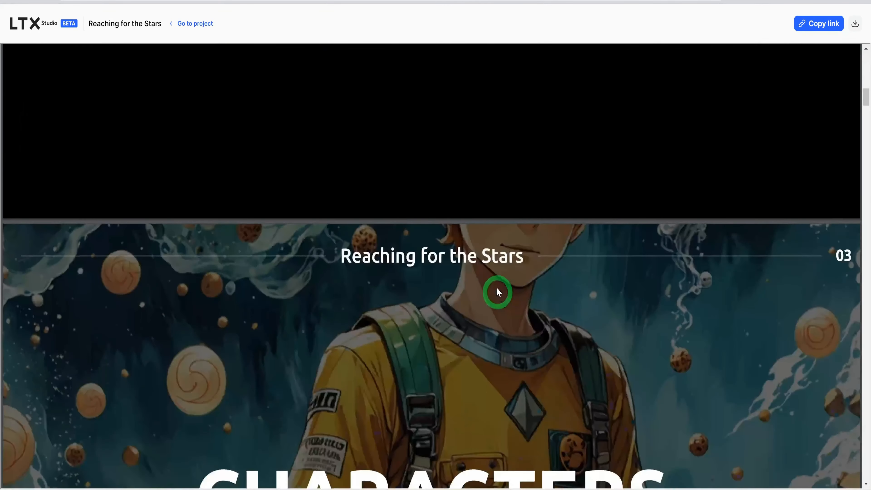
scroll(457, 213, "down", 15)
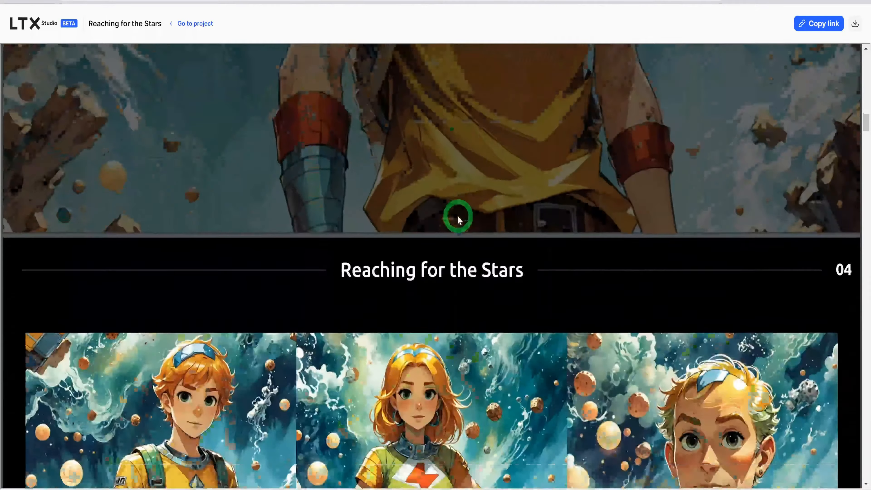
scroll(459, 219, "down", 10)
scroll(128, 239, "up", 3)
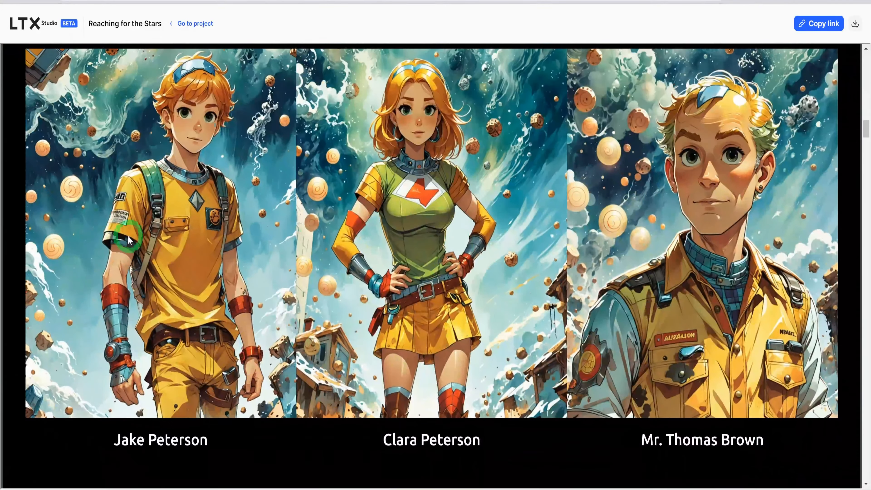
scroll(500, 259, "down", 10)
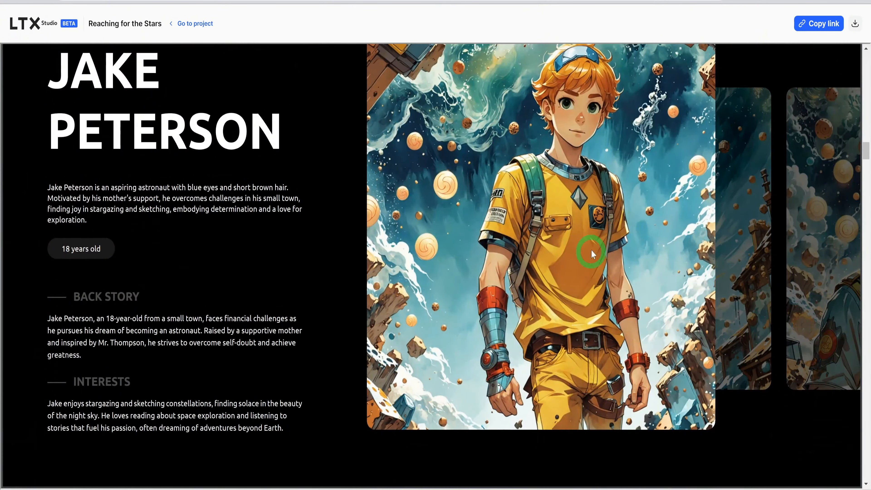
scroll(554, 314, "down", 15)
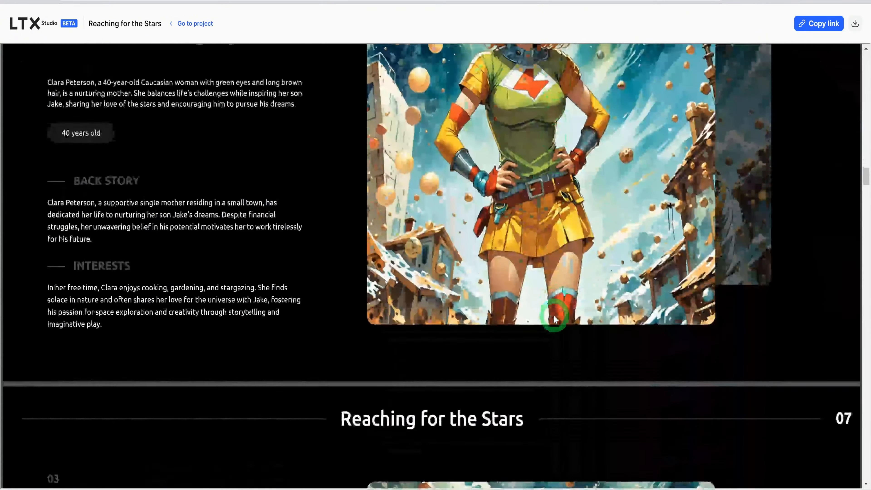
scroll(553, 317, "down", 20)
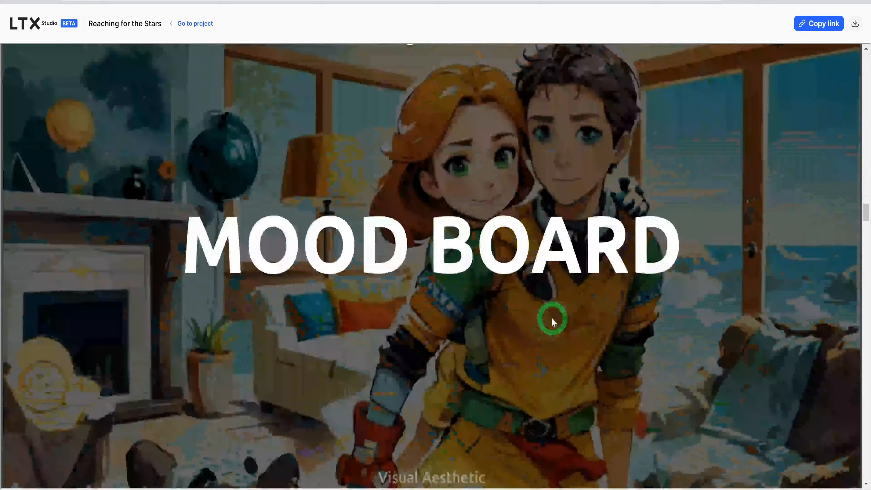
scroll(552, 319, "down", 8)
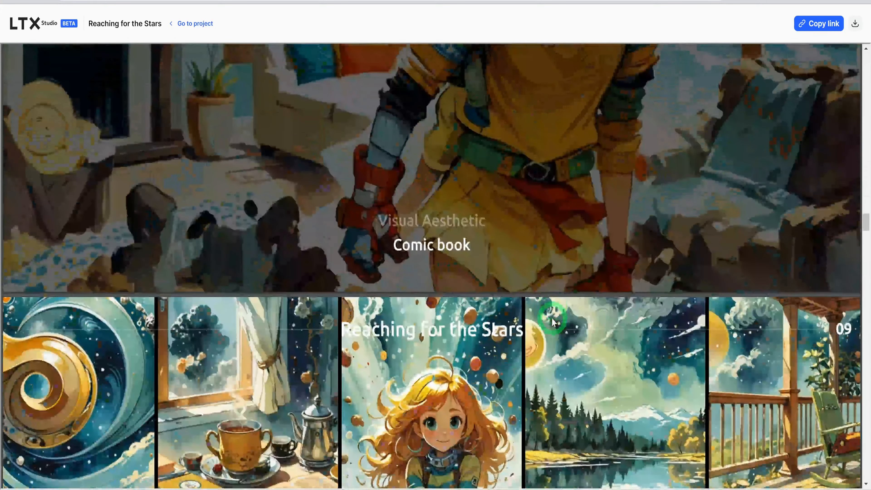
scroll(552, 318, "down", 15)
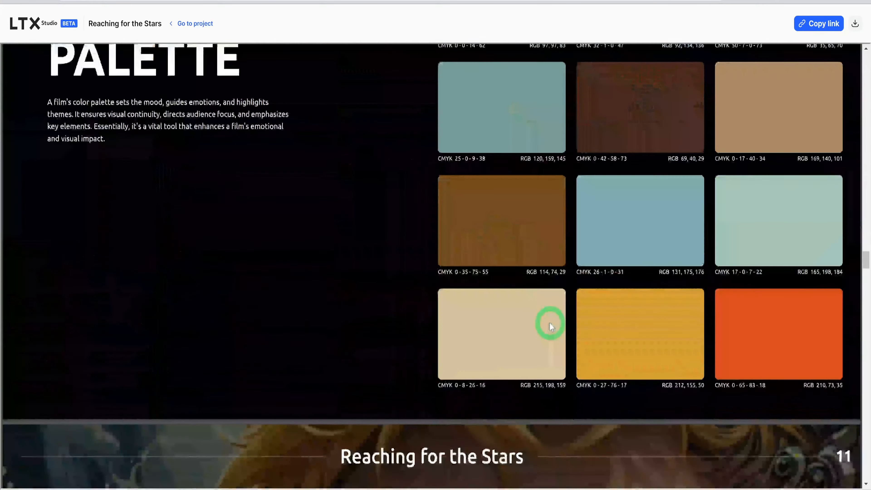
scroll(549, 324, "up", 15)
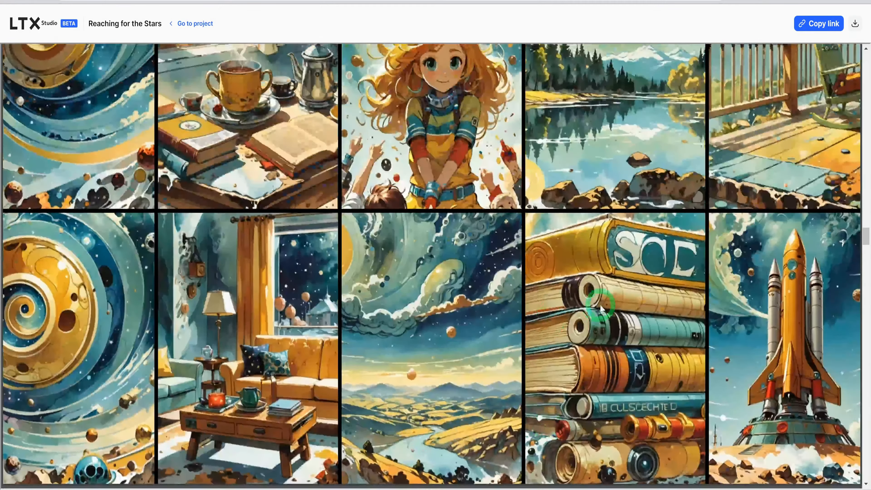
Step: Return from the end of the pitch deck to the project and generate videos from all 26 remaining static shots
scroll(598, 307, "down", 12)
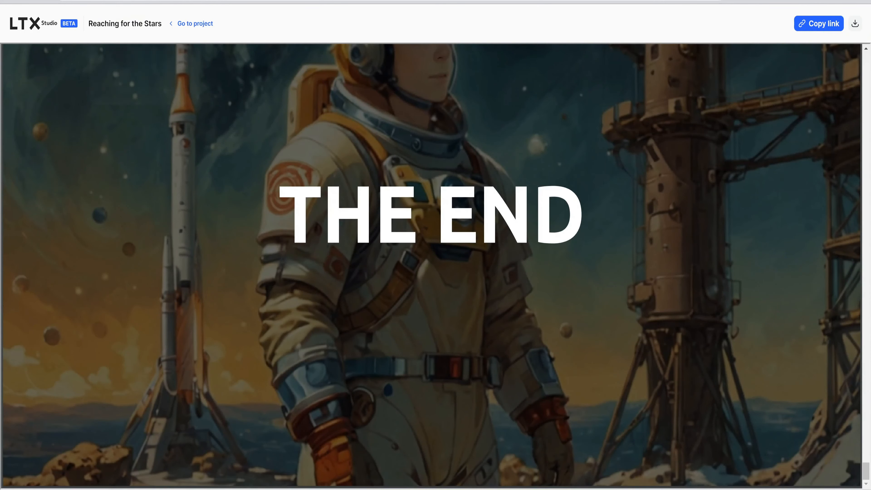
left_click(122, 2)
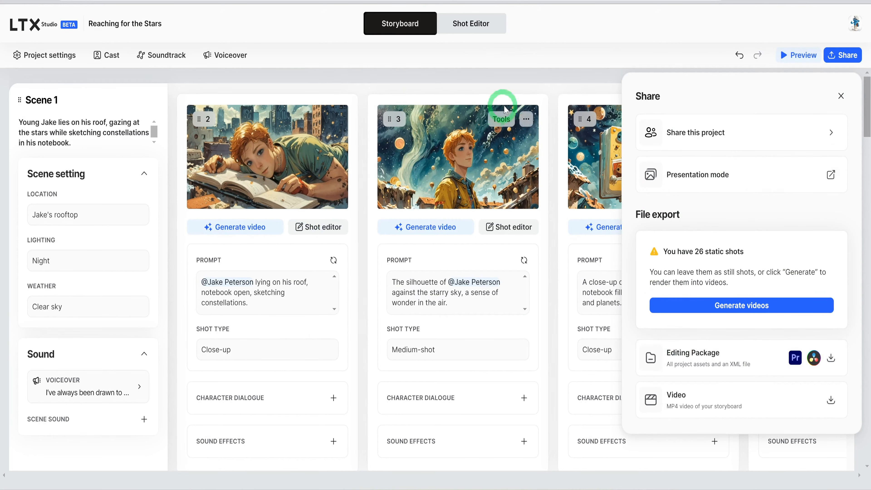
left_click(777, 309)
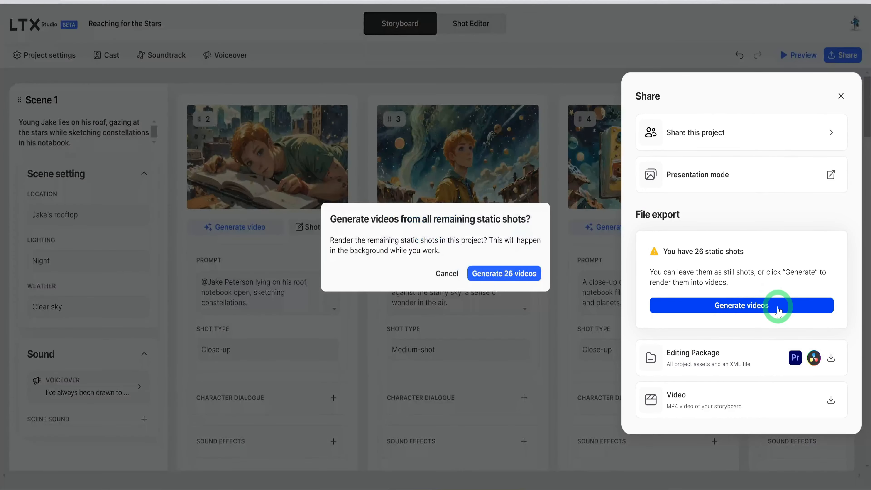
left_click(489, 276)
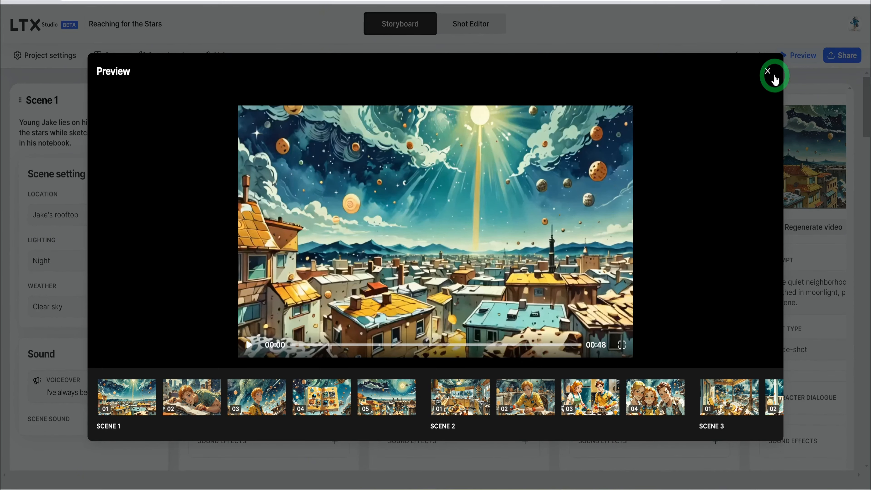
Step: Close the film preview and look over the rendered shots across the storyboard's scenes
left_click(767, 72)
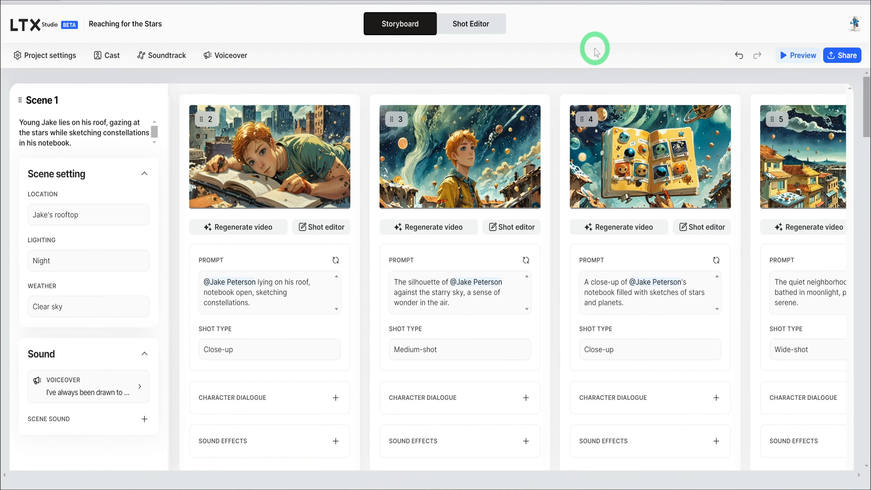
scroll(626, 276, "down", 20)
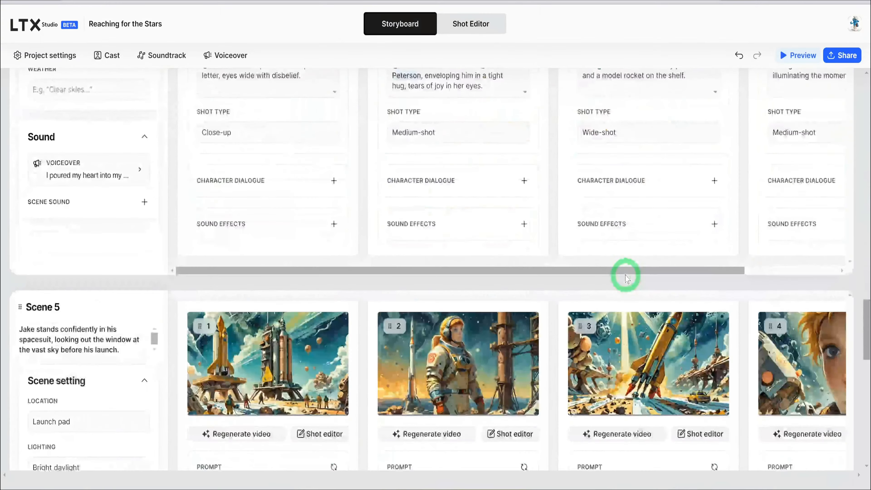
scroll(626, 276, "down", 8)
scroll(626, 277, "up", 20)
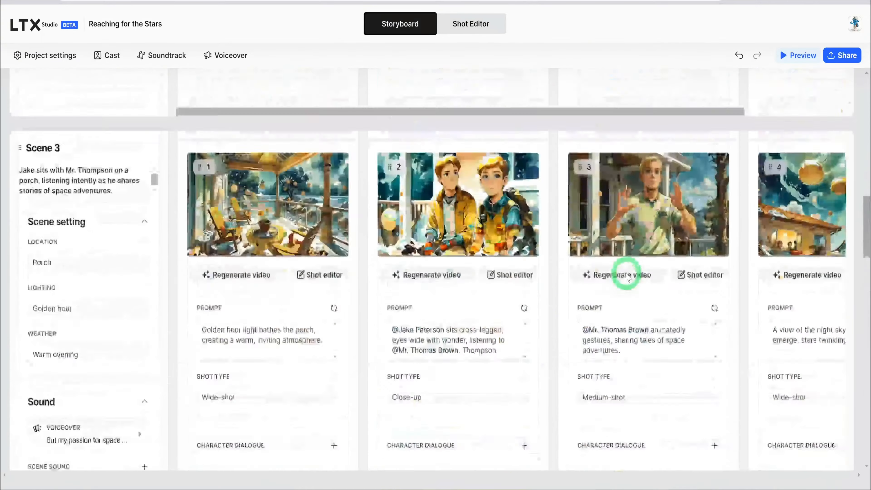
scroll(625, 276, "up", 20)
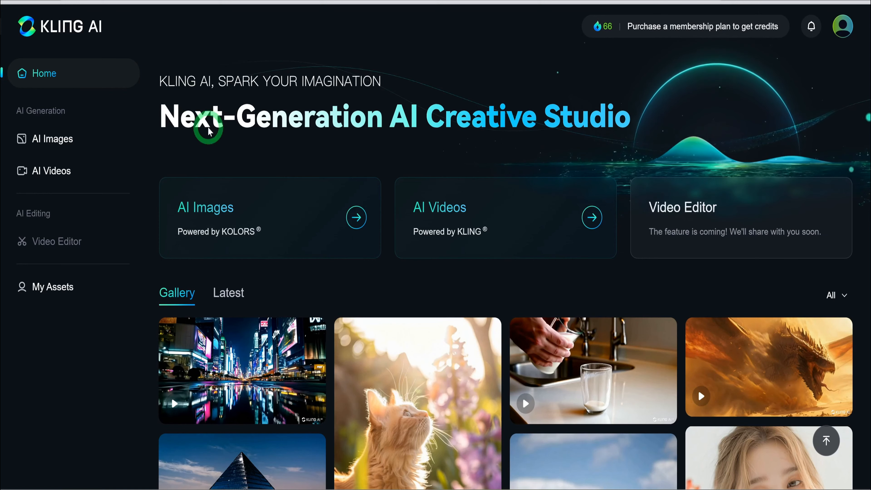
Step: In Kling AI, enter the AI Videos workspace and open the boy character's image-to-video generation to check its progress
left_click(464, 222)
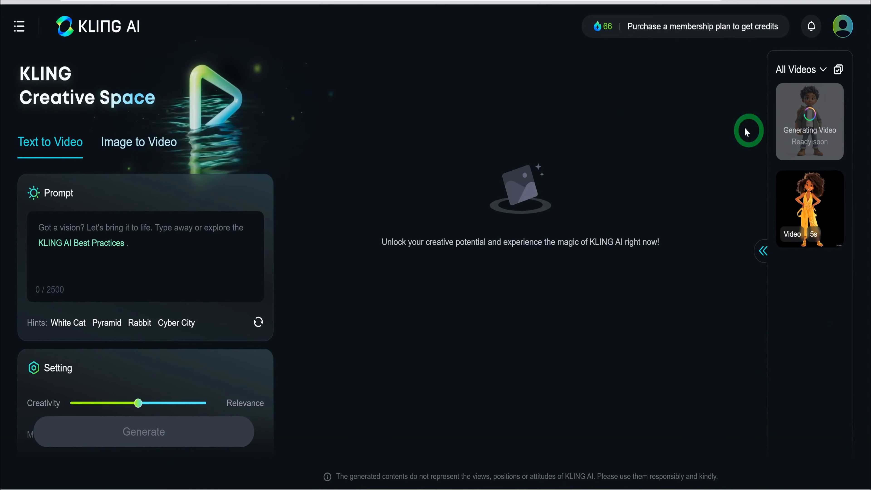
left_click(805, 108)
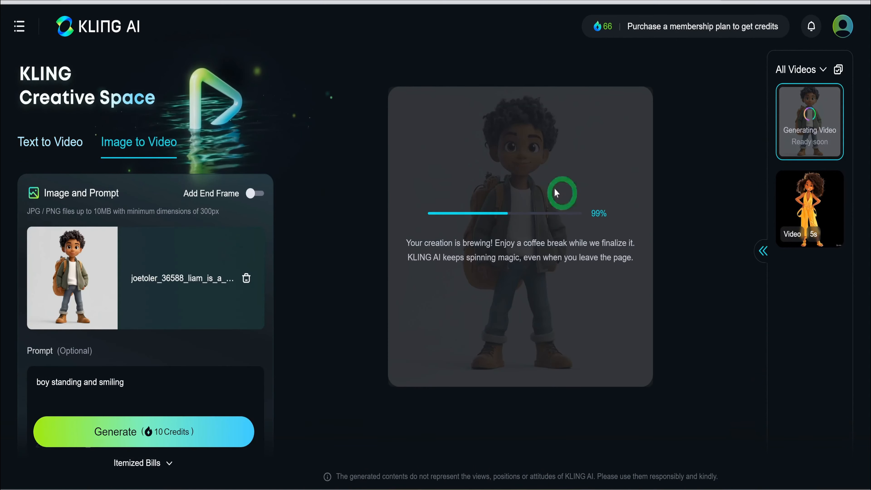